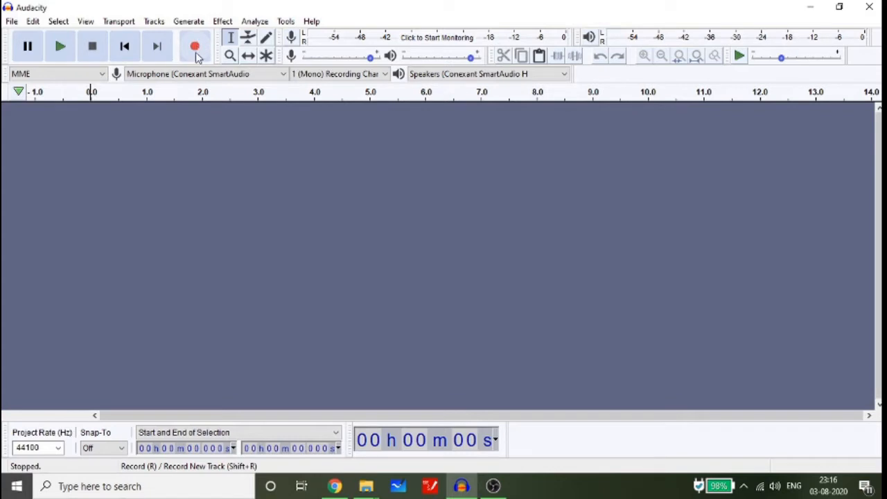
# Record a spoken clip of about 8.7 seconds from the microphone and play it back.
pyautogui.click(195, 48)
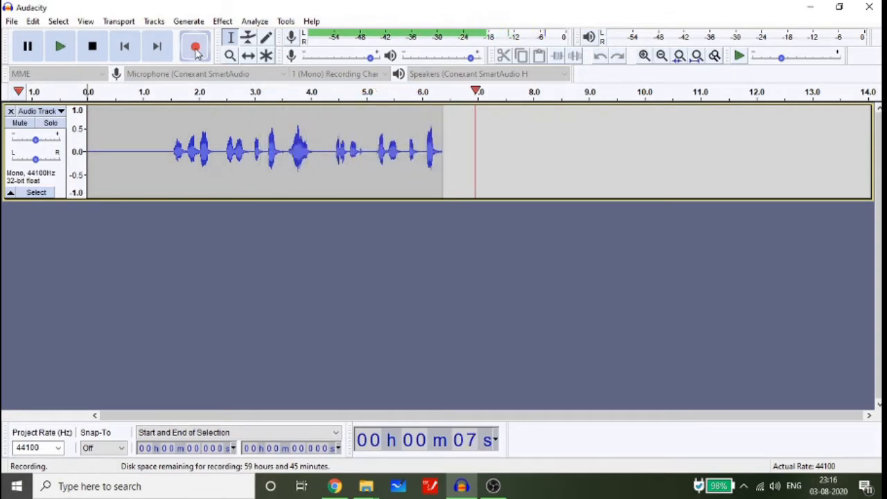
pyautogui.click(92, 48)
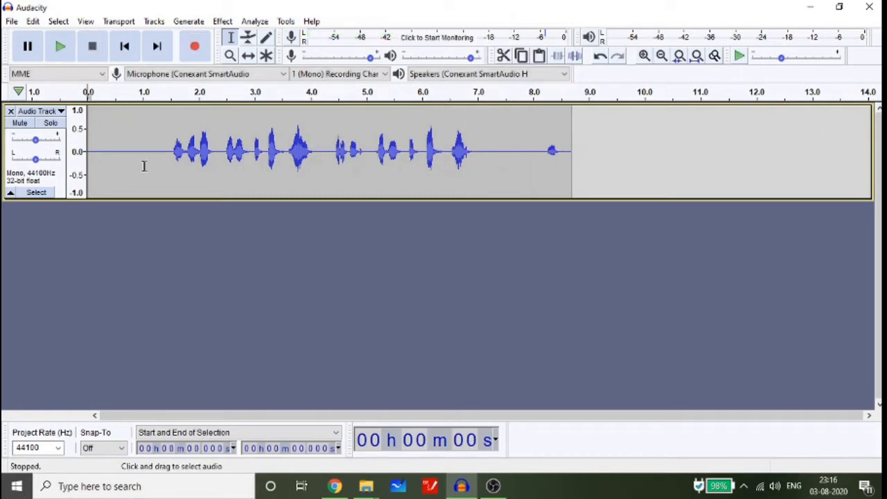
pyautogui.click(61, 47)
# Start exporting the recording as MP3 and open the Audacity trials folder as the destination.
pyautogui.click(10, 21)
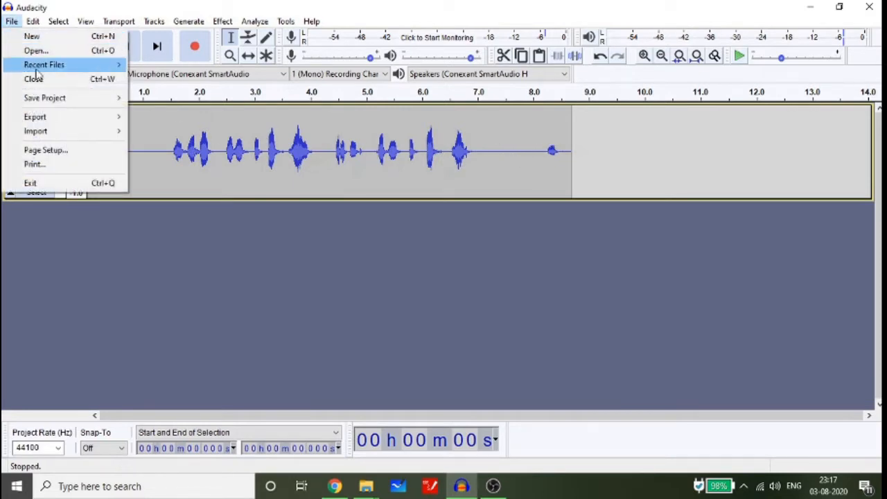
pyautogui.click(432, 140)
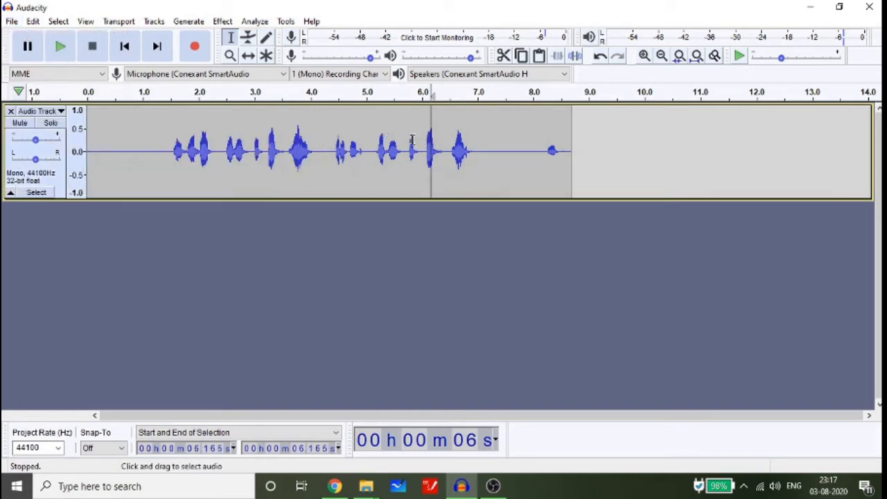
pyautogui.click(10, 23)
pyautogui.moveTo(36, 119)
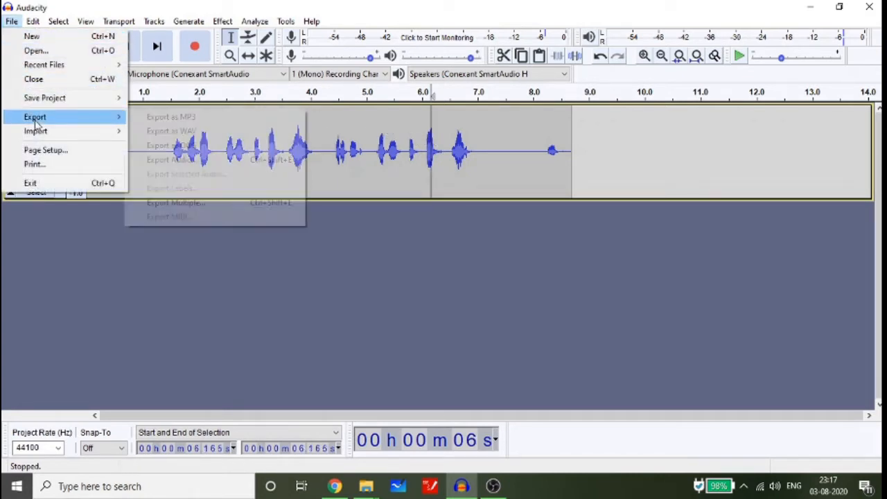
pyautogui.moveTo(81, 102)
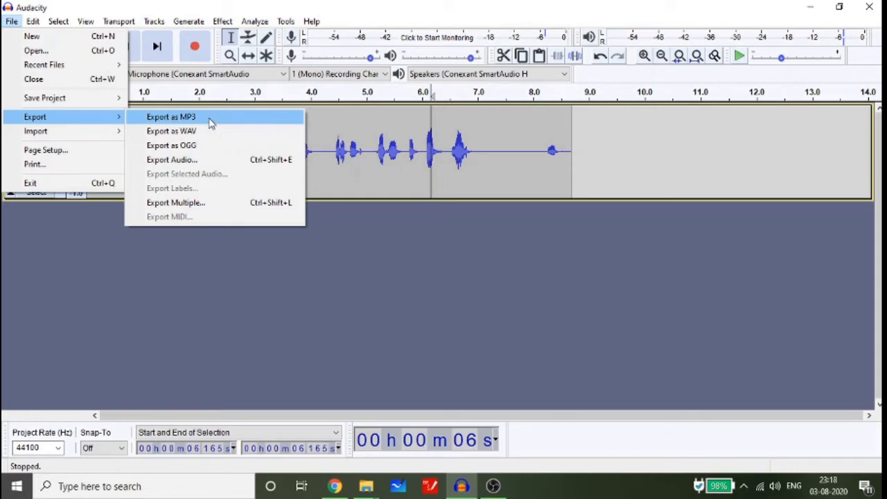
pyautogui.click(211, 119)
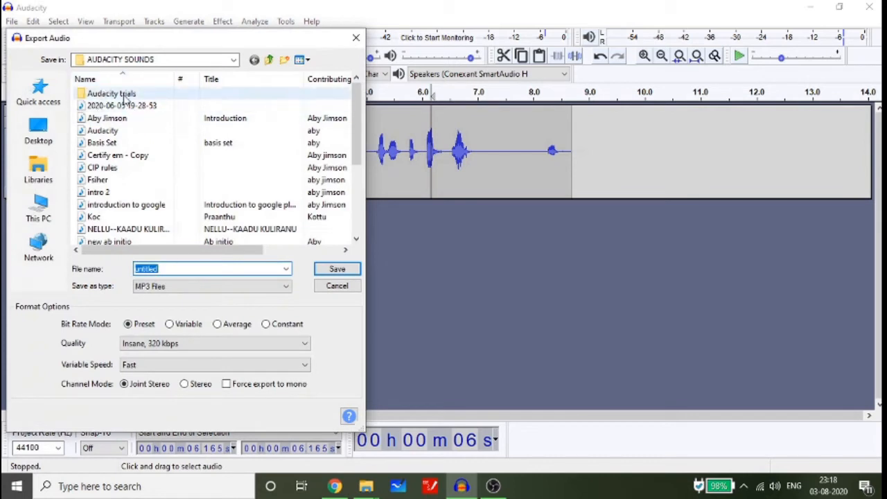
pyautogui.click(125, 95)
pyautogui.doubleClick(123, 95)
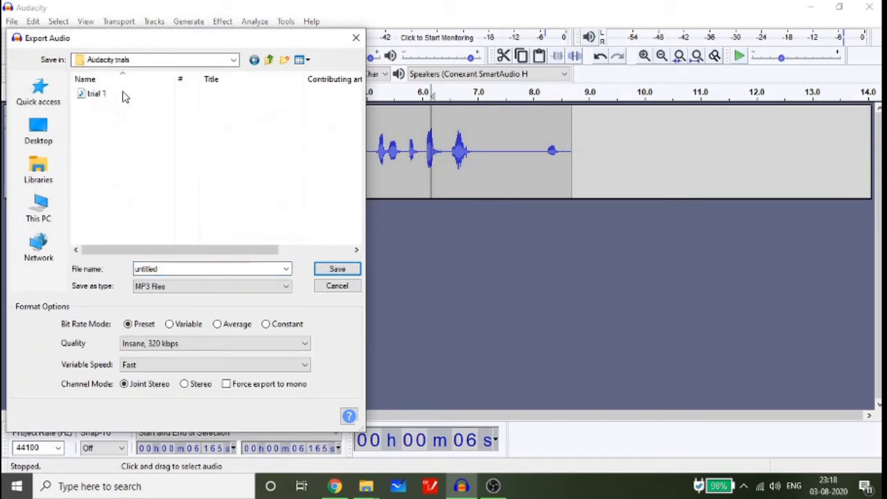
# Name the MP3 file trial 2 and save it with the metadata tags left blank.
pyautogui.moveTo(164, 267); pyautogui.dragTo(125, 268)
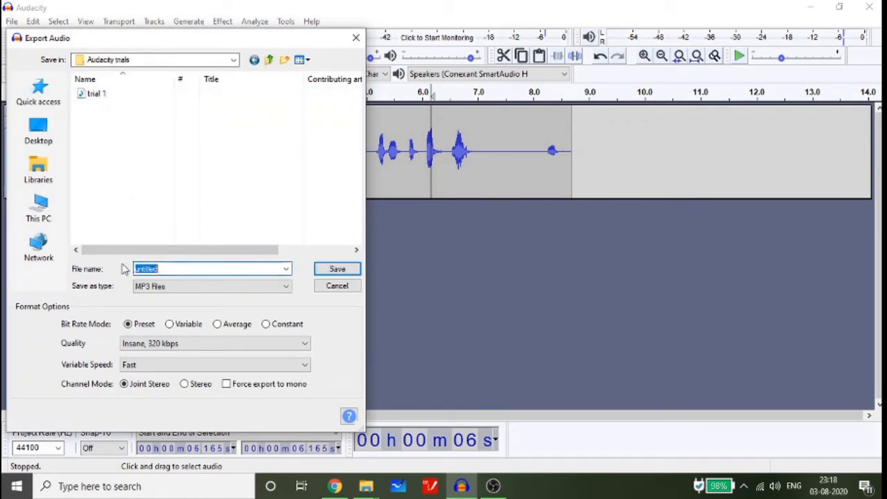
pyautogui.press('BackSpace')
pyautogui.write('trial 2')
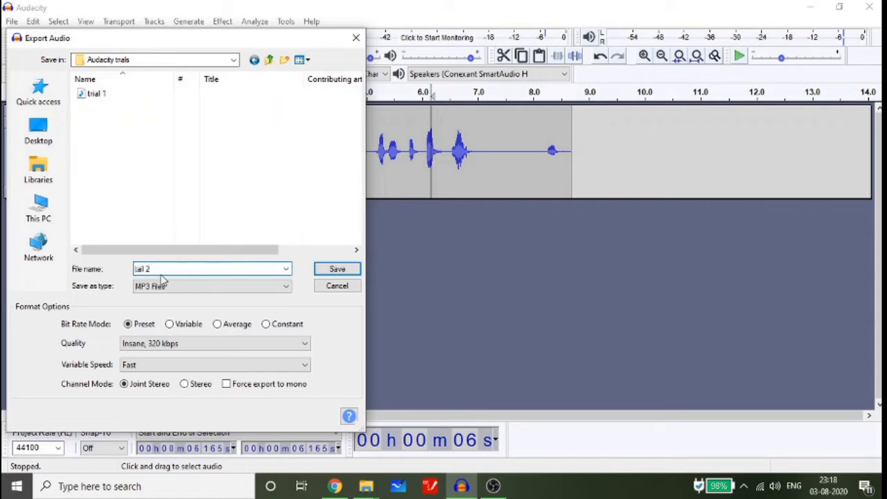
pyautogui.doubleClick(142, 271)
pyautogui.press('BackSpace')
pyautogui.write('trial 2')
pyautogui.click(325, 269)
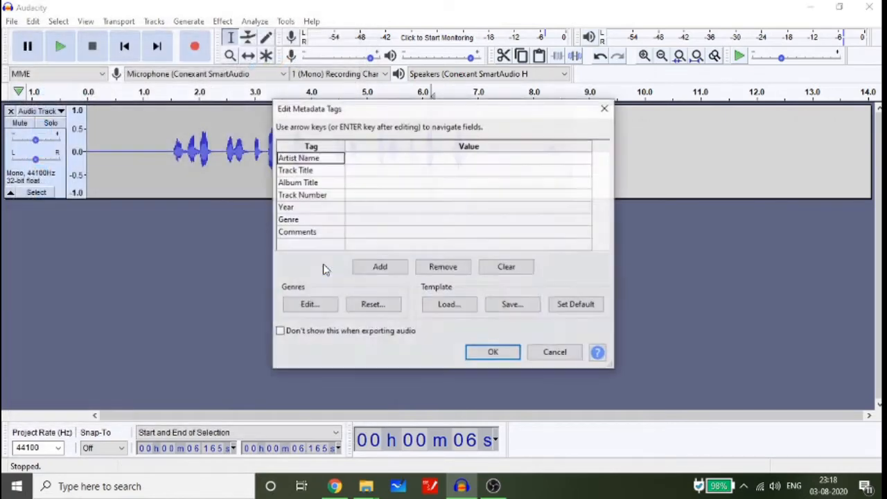
pyautogui.click(493, 353)
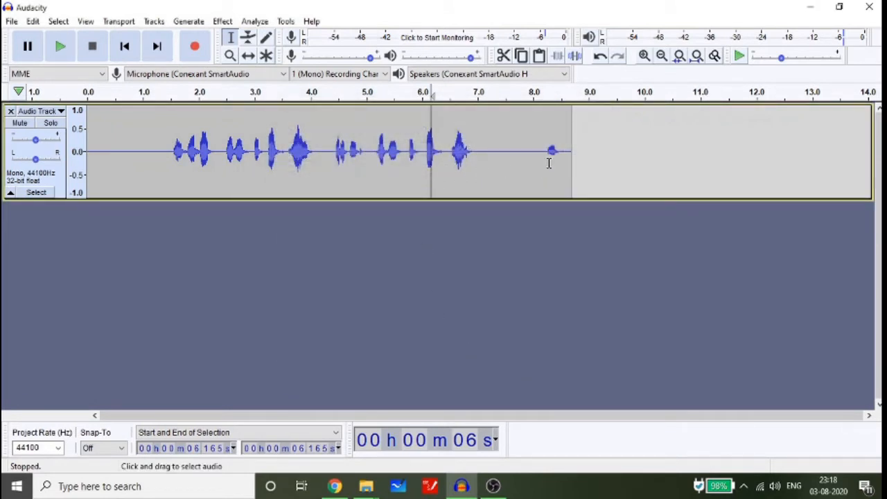
# Examine the spoken peaks and the silent stretch after the last words in the recorded waveform.
pyautogui.click(502, 163)
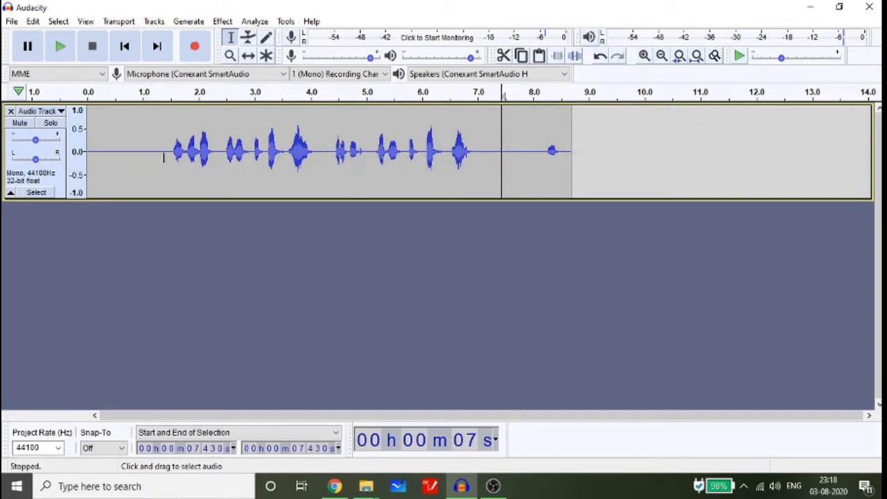
pyautogui.click(149, 139)
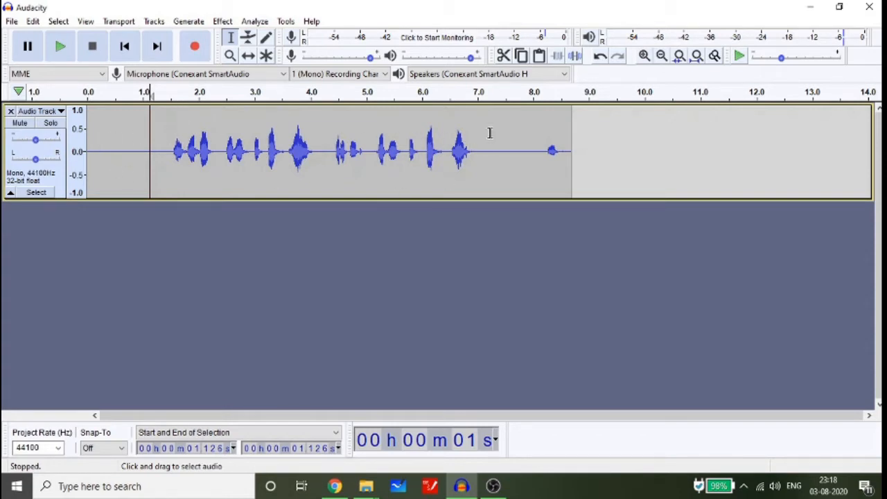
pyautogui.click(474, 119)
pyautogui.click(405, 127)
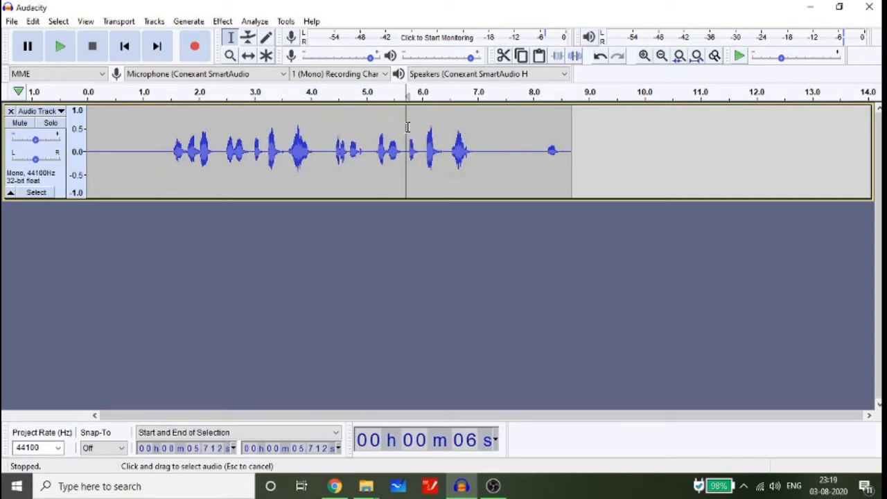
pyautogui.moveTo(407, 128); pyautogui.dragTo(469, 127)
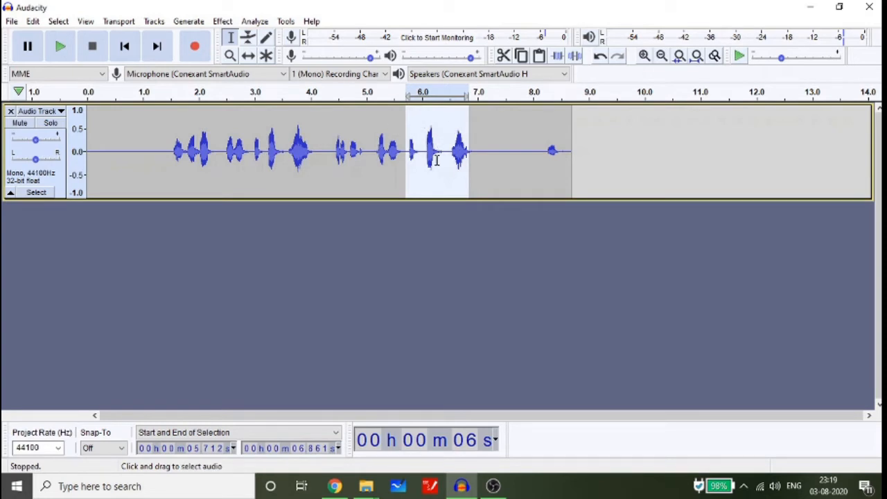
pyautogui.click(479, 154)
pyautogui.click(447, 119)
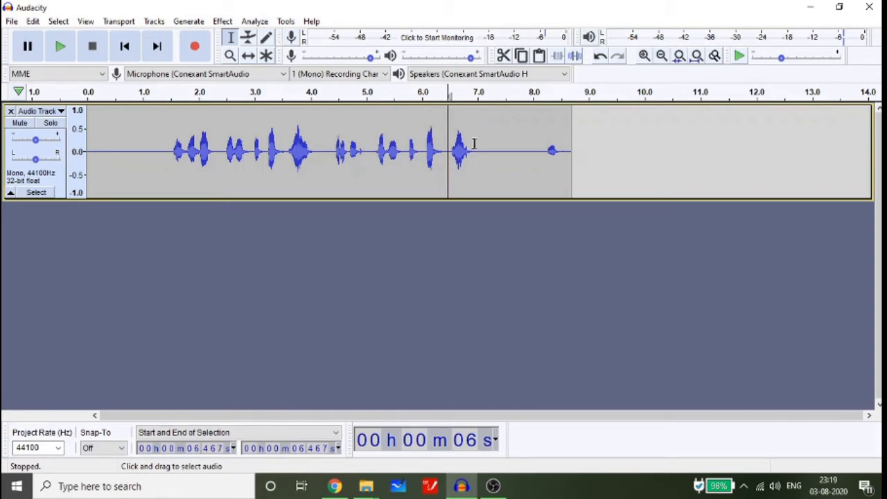
pyautogui.moveTo(476, 148); pyautogui.dragTo(541, 148)
pyautogui.moveTo(439, 143); pyautogui.dragTo(468, 147)
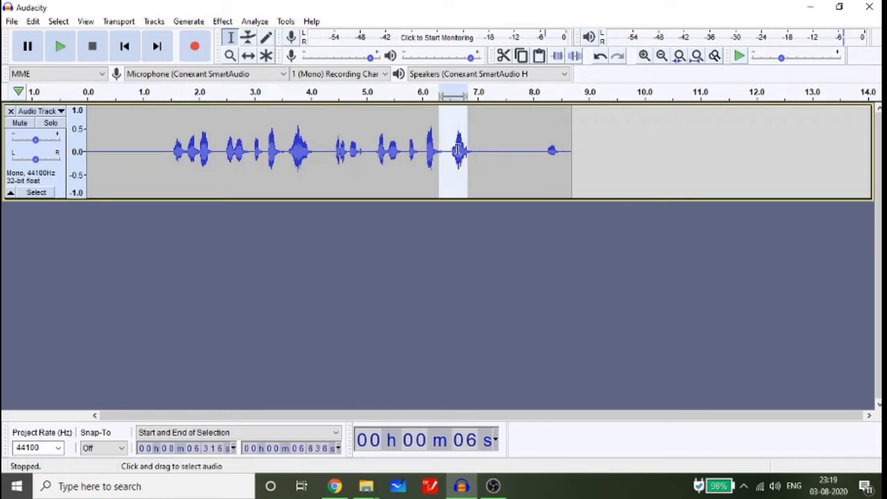
# Capture a Noise Reduction profile from the silent stretch between about 6.9 and 8.15 seconds.
pyautogui.moveTo(474, 145); pyautogui.dragTo(541, 129)
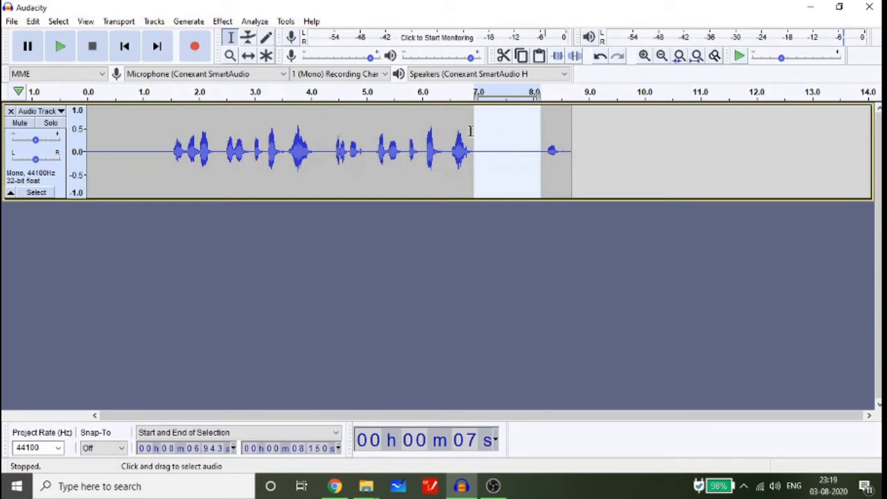
pyautogui.click(223, 22)
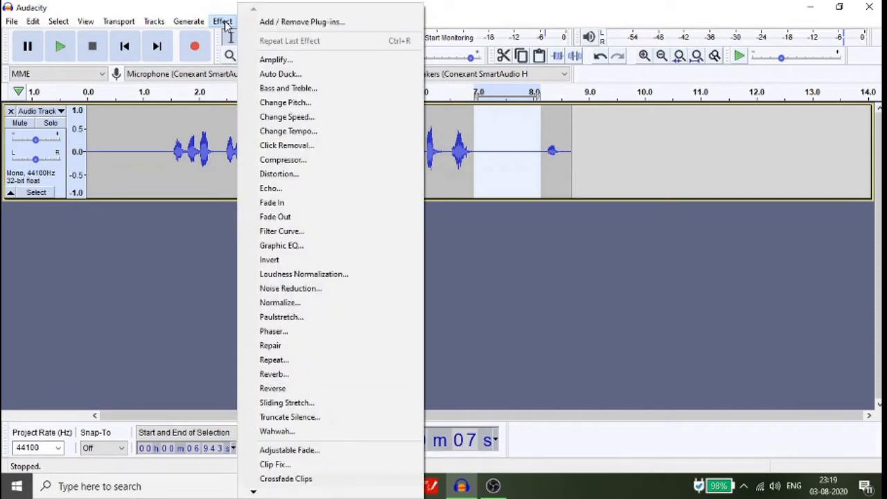
pyautogui.click(337, 290)
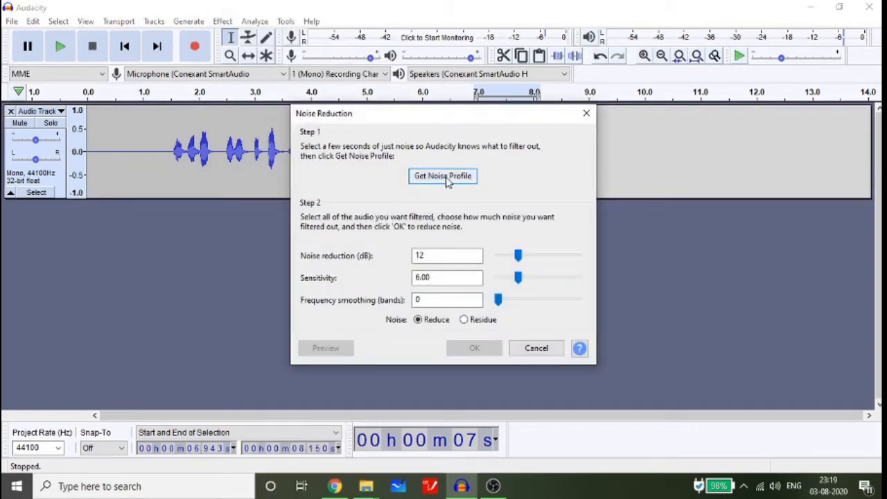
pyautogui.click(444, 176)
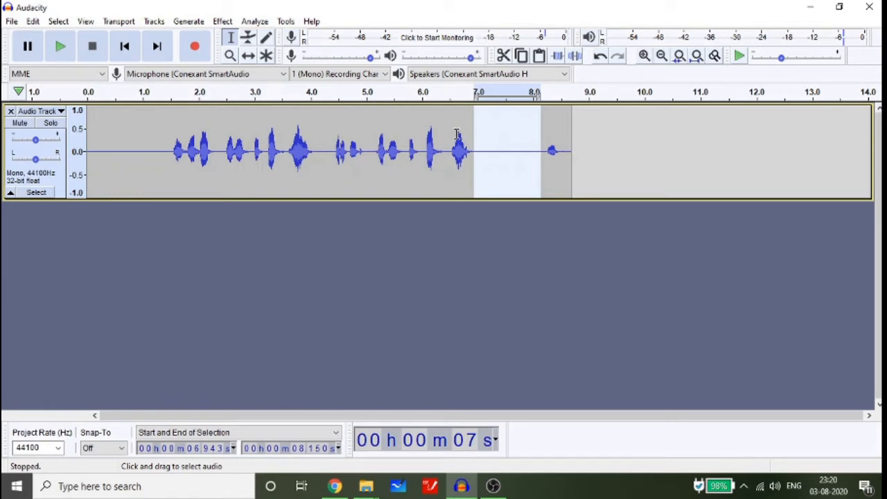
# Apply Noise Reduction to the entire recording with 12 dB reduction, sensitivity 6.00 and 0 frequency smoothing bands.
pyautogui.click(366, 127)
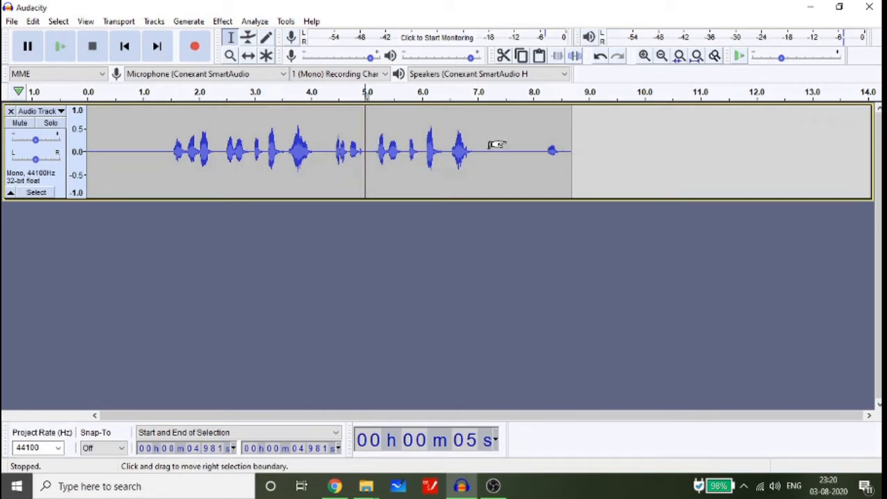
pyautogui.hotkey('ctrl', 'a')
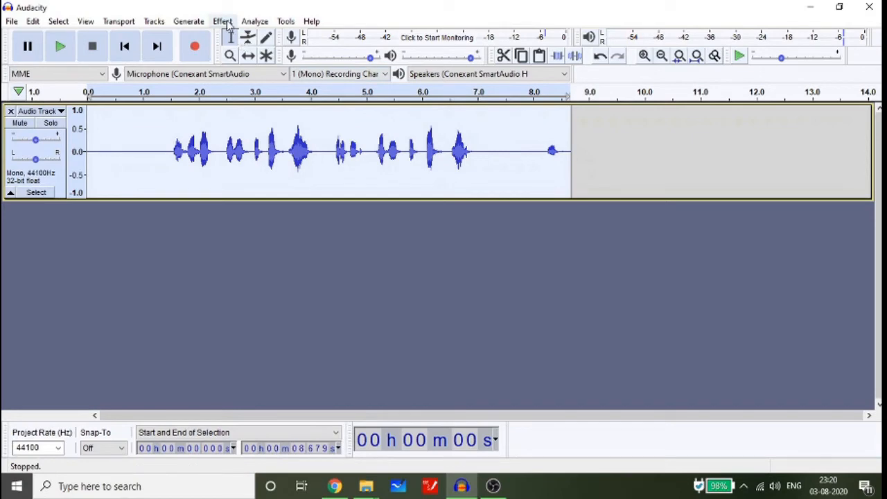
pyautogui.click(223, 22)
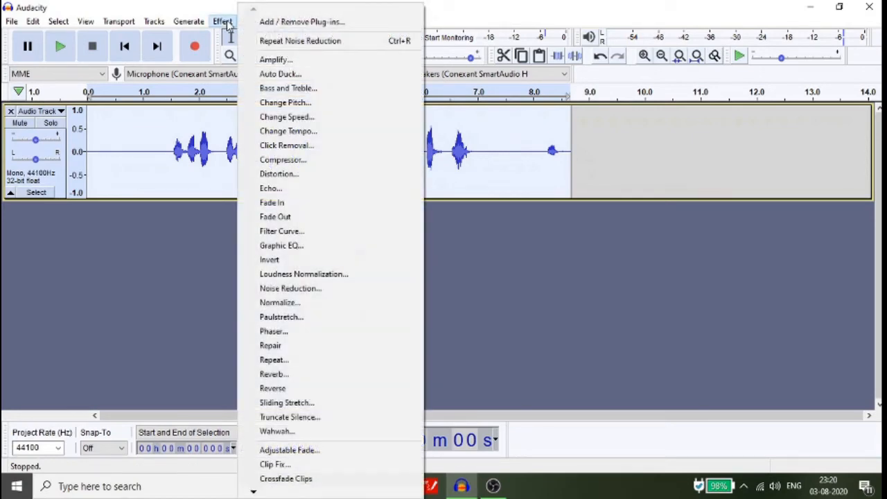
pyautogui.click(290, 290)
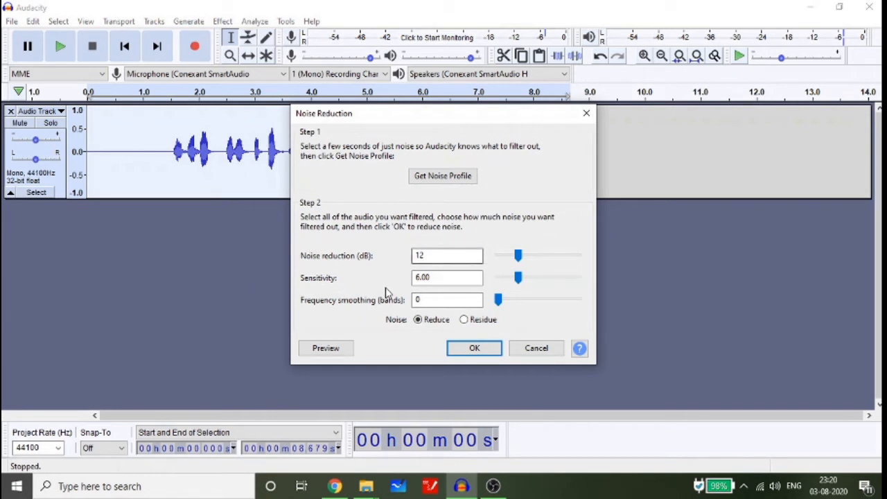
pyautogui.click(424, 255)
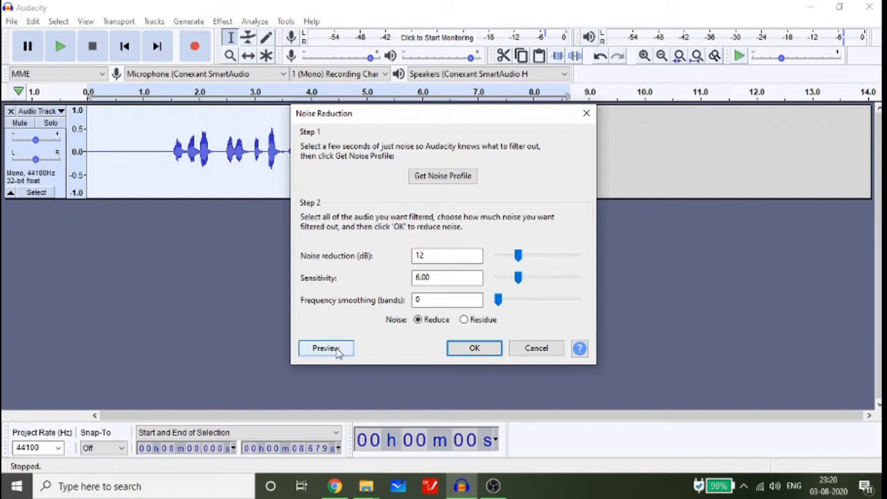
pyautogui.click(495, 353)
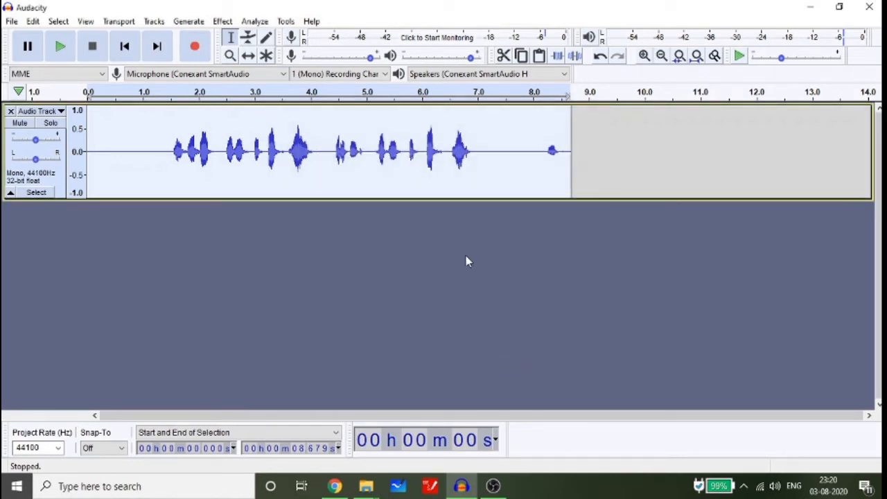
pyautogui.click(234, 151)
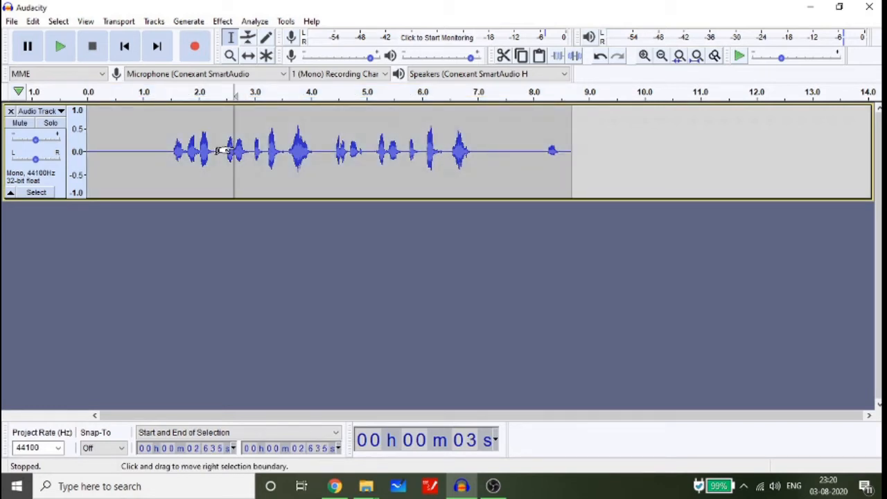
pyautogui.click(167, 145)
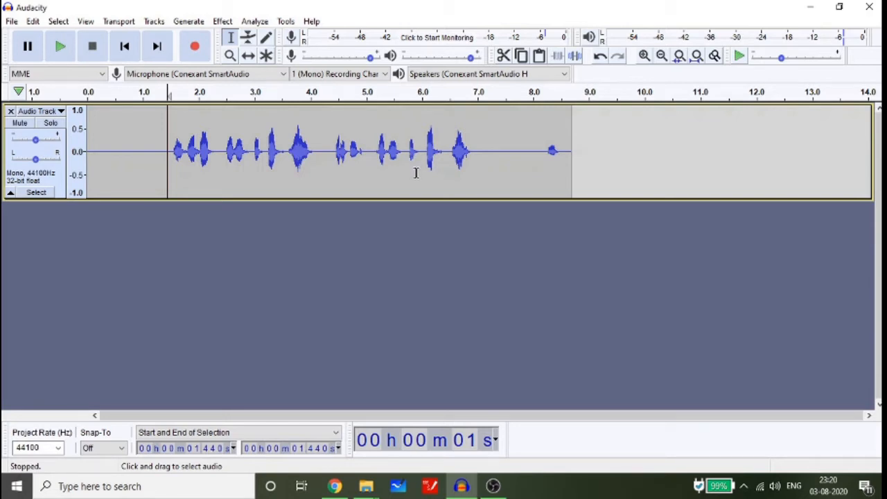
pyautogui.click(218, 150)
pyautogui.moveTo(218, 150); pyautogui.dragTo(308, 145)
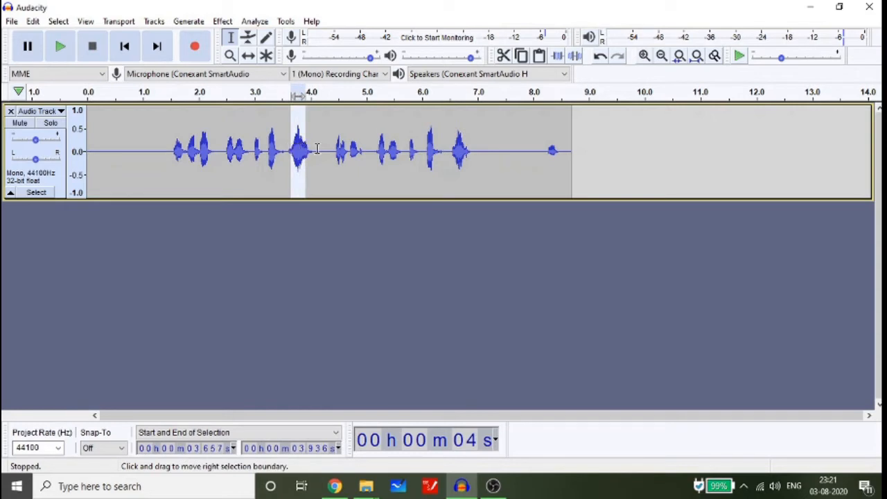
pyautogui.moveTo(366, 151); pyautogui.dragTo(358, 151)
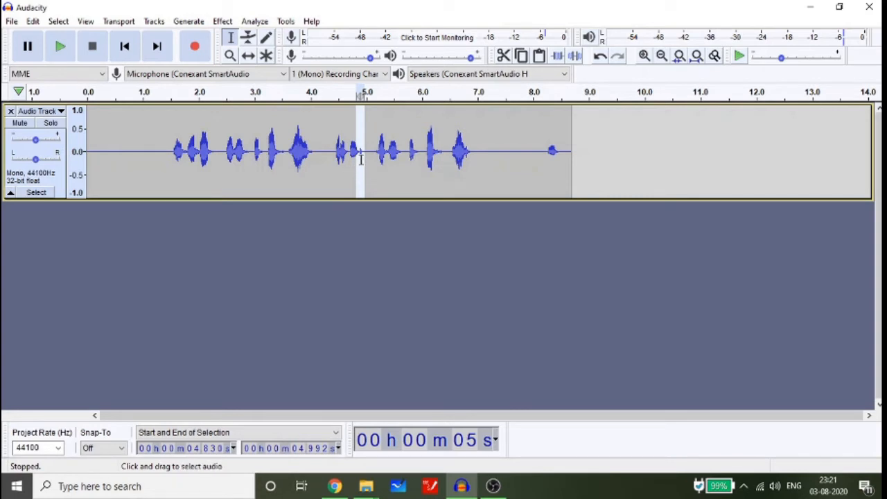
pyautogui.click(368, 151)
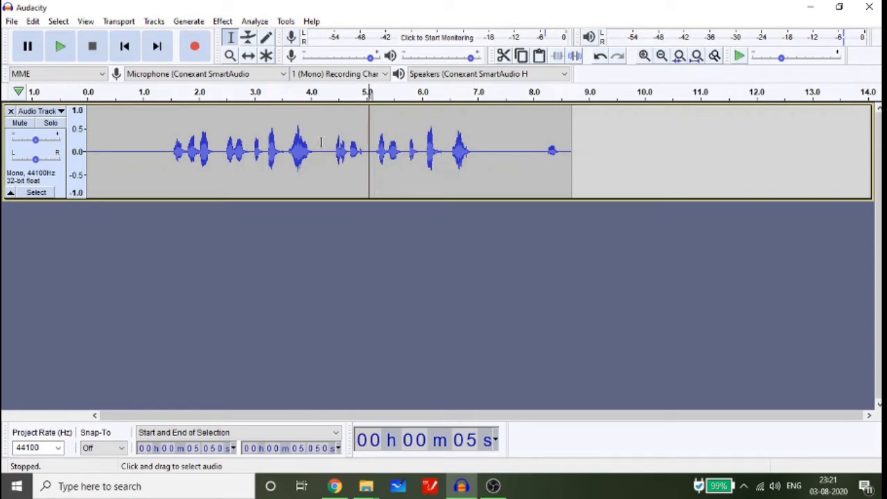
# Select the entire recording and open the Compressor effect, moving its dialog aside to uncover the waveform.
pyautogui.click(146, 124)
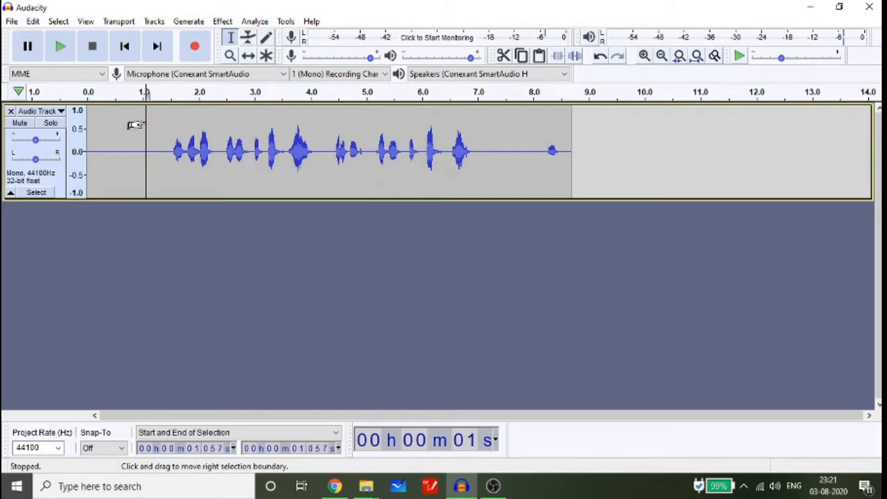
pyautogui.press('space')
pyautogui.hotkey('ctrl', 'a')
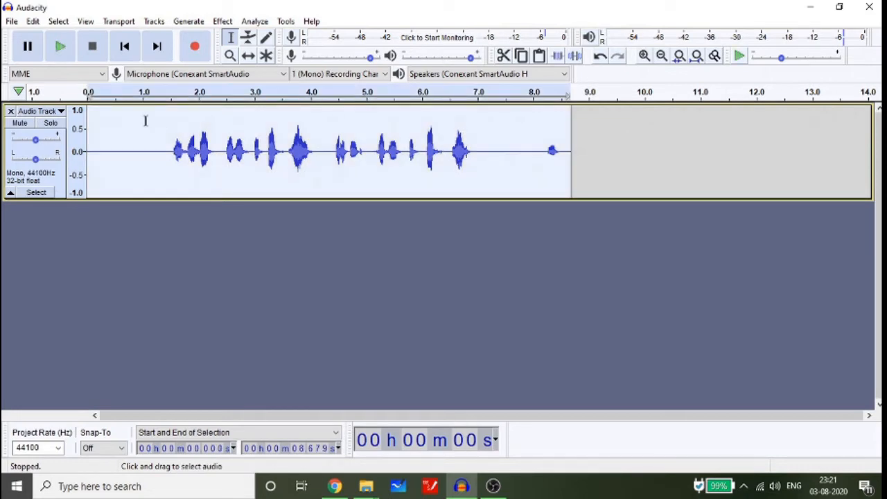
pyautogui.click(222, 22)
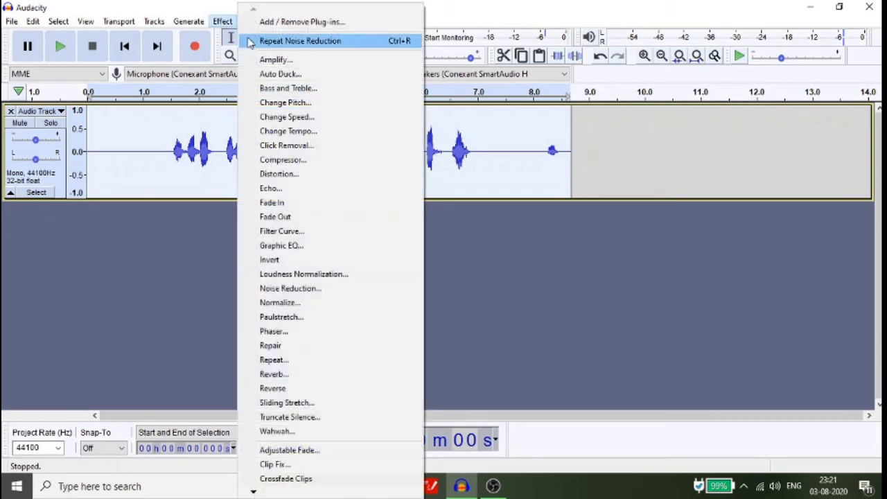
pyautogui.click(311, 160)
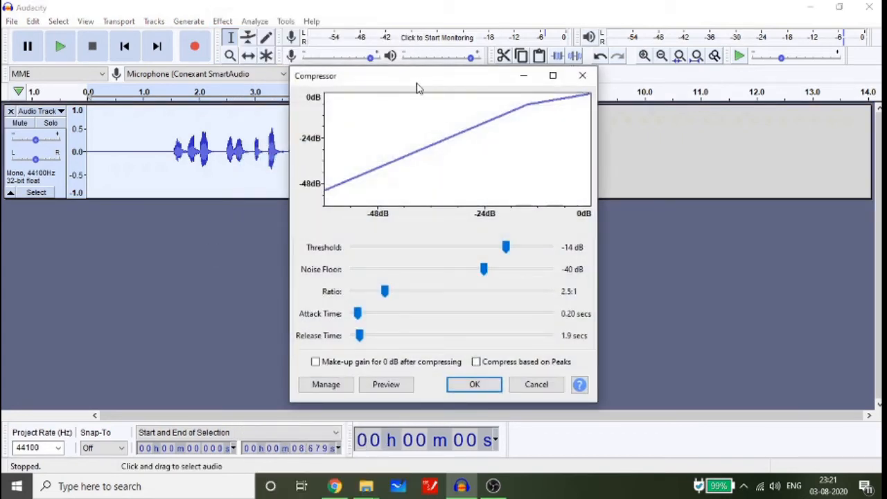
pyautogui.moveTo(418, 84); pyautogui.dragTo(574, 63)
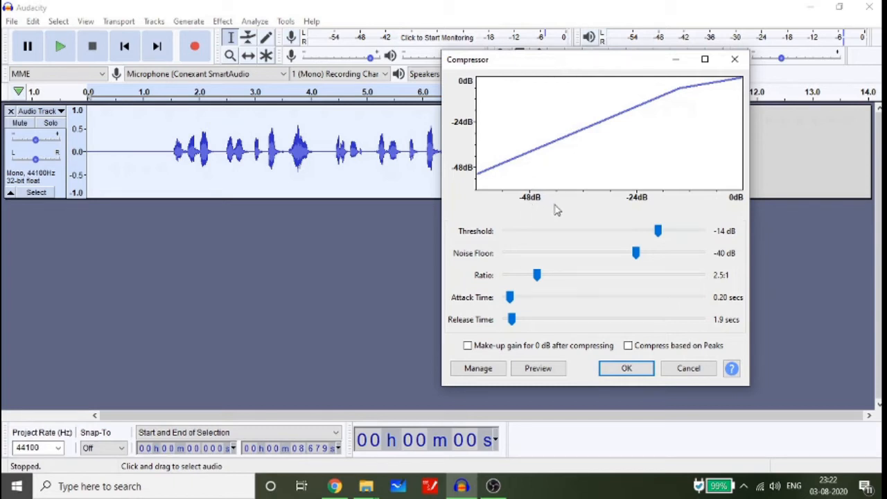
# Try Compressor thresholds of -13, -18 and -51 dB and return the threshold to -14 dB.
pyautogui.moveTo(659, 232); pyautogui.dragTo(661, 233)
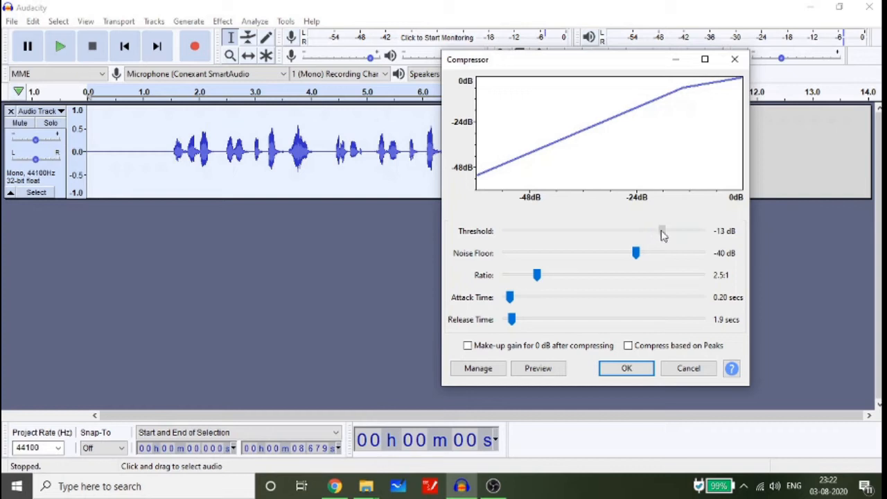
pyautogui.moveTo(658, 235); pyautogui.dragTo(646, 235)
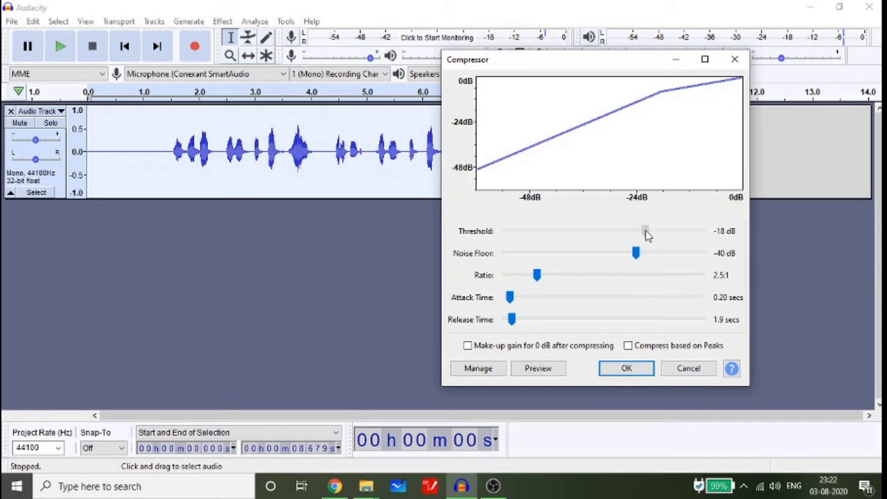
pyautogui.moveTo(646, 235); pyautogui.dragTo(660, 232)
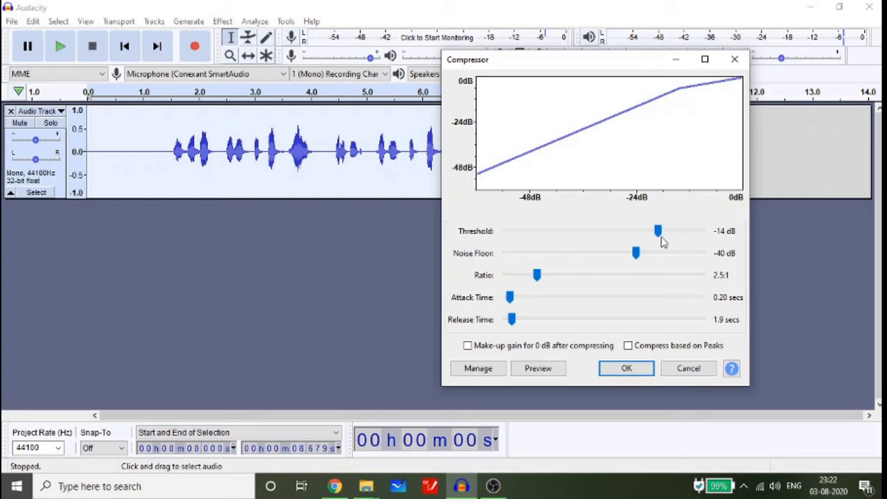
pyautogui.moveTo(659, 234); pyautogui.dragTo(536, 239)
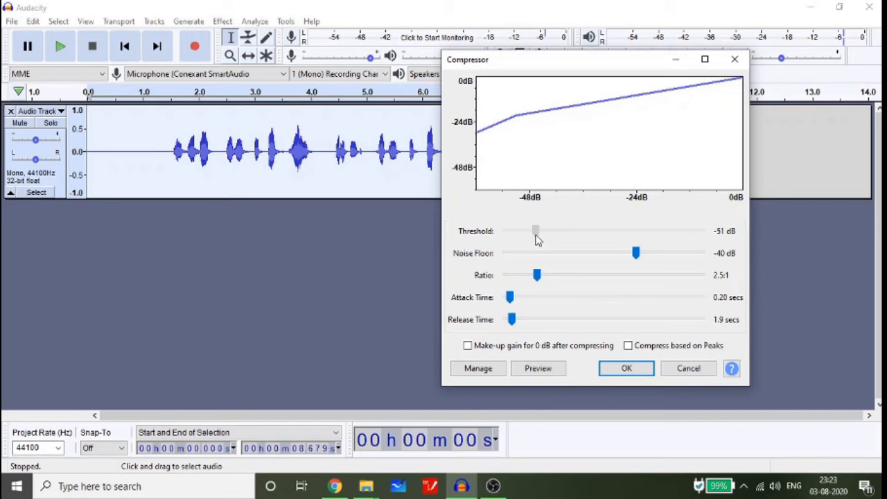
pyautogui.moveTo(537, 239); pyautogui.dragTo(660, 240)
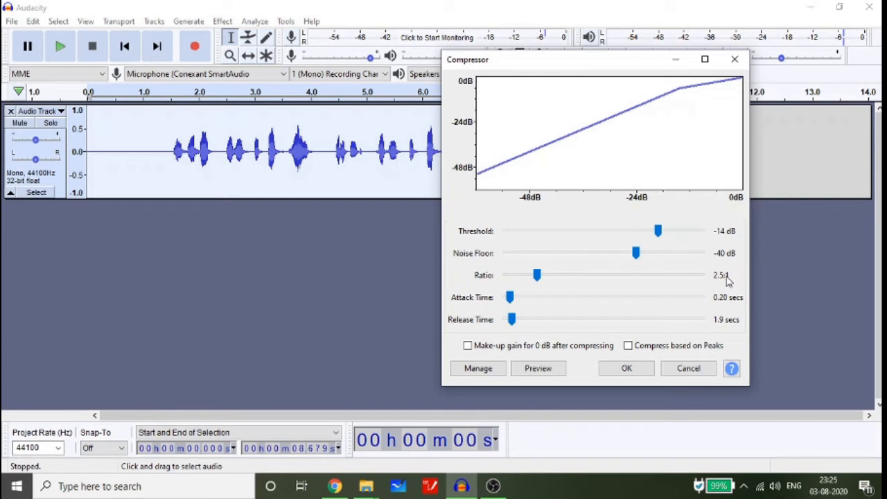
# Apply the Compressor with threshold -14 dB, noise floor -40 dB, ratio 2.5:1, attack 0.20 secs and release 1.9 secs.
pyautogui.moveTo(536, 275)
pyautogui.mouseDown()
pyautogui.moveTo(606, 281)
pyautogui.moveTo(537, 284)
pyautogui.mouseUp()
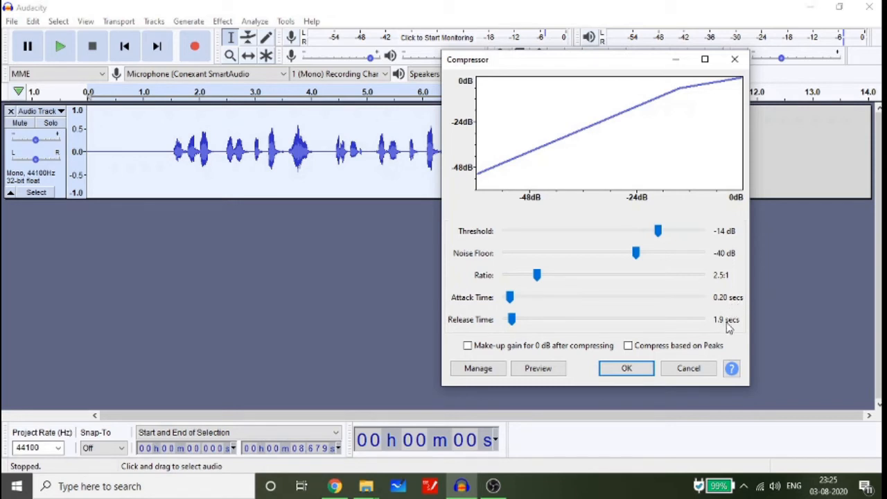
pyautogui.moveTo(513, 322); pyautogui.dragTo(507, 326)
pyautogui.click(614, 371)
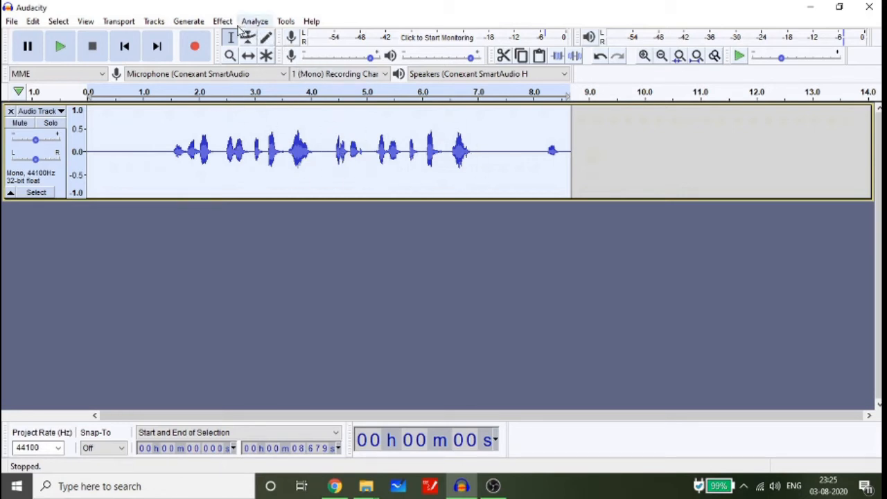
# Apply a Hard Limit Limiter with mono/left input gain 4.00 dB, right 0.00 dB, limit -3.00 dB, hold 2.00 ms and no make-up gain.
pyautogui.click(232, 25)
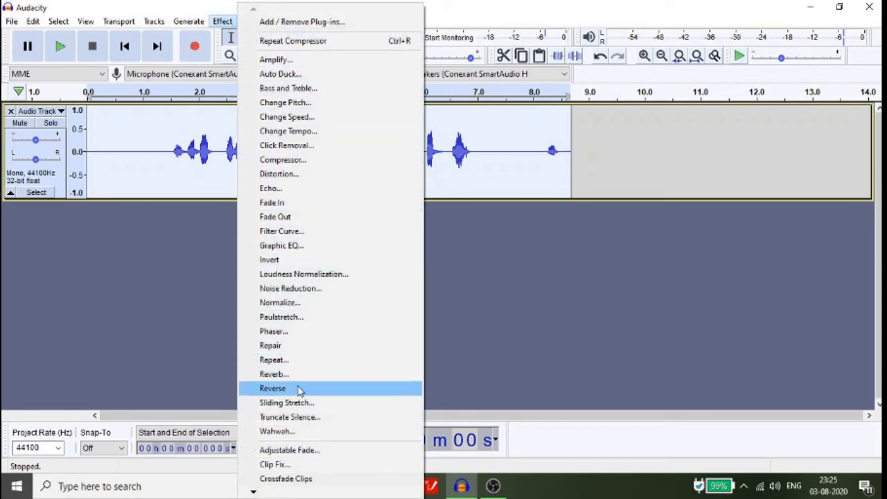
pyautogui.moveTo(255, 491)
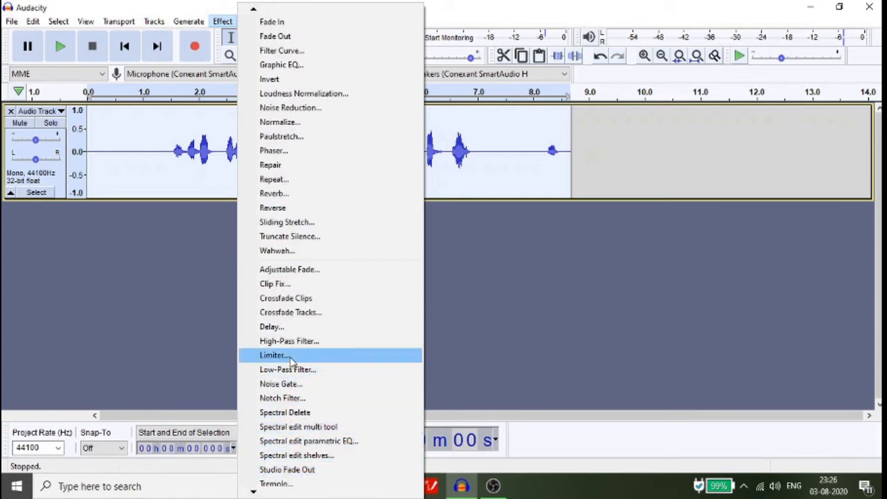
pyautogui.click(305, 357)
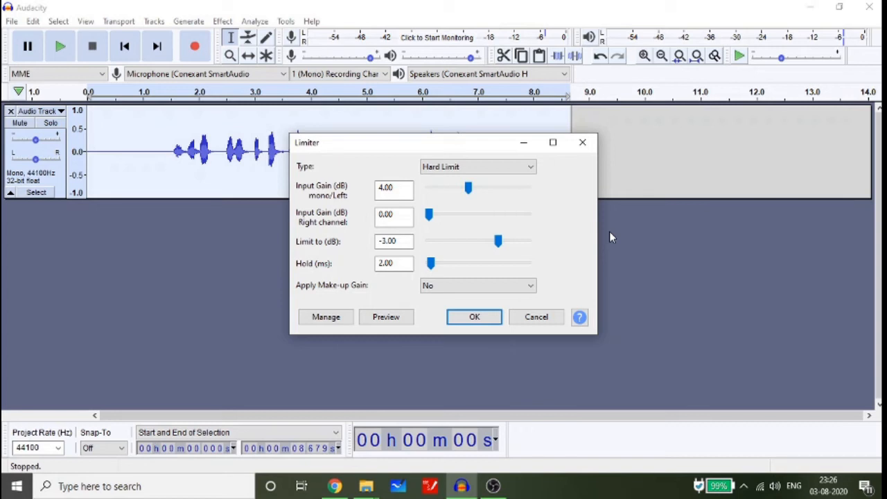
pyautogui.click(529, 169)
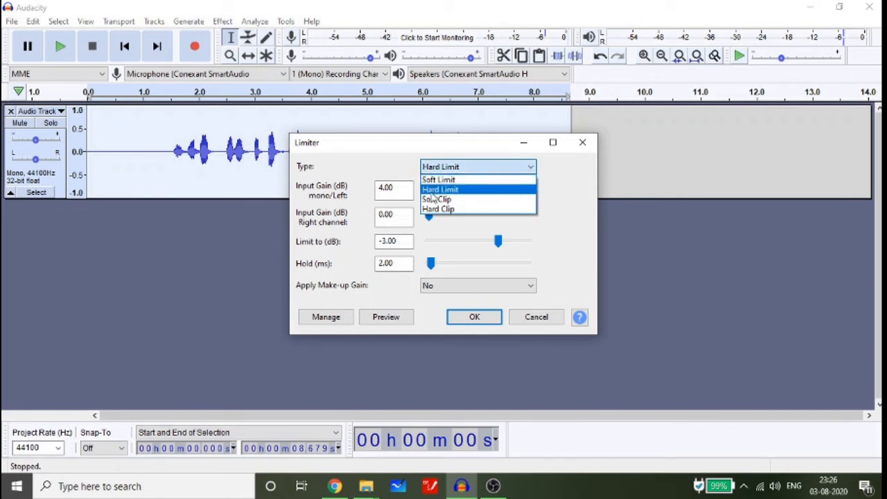
pyautogui.click(470, 194)
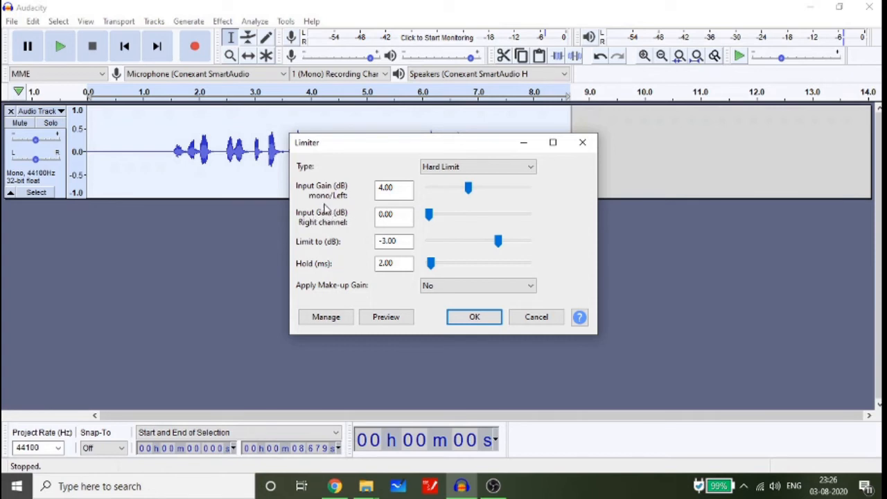
pyautogui.click(378, 251)
pyautogui.click(407, 262)
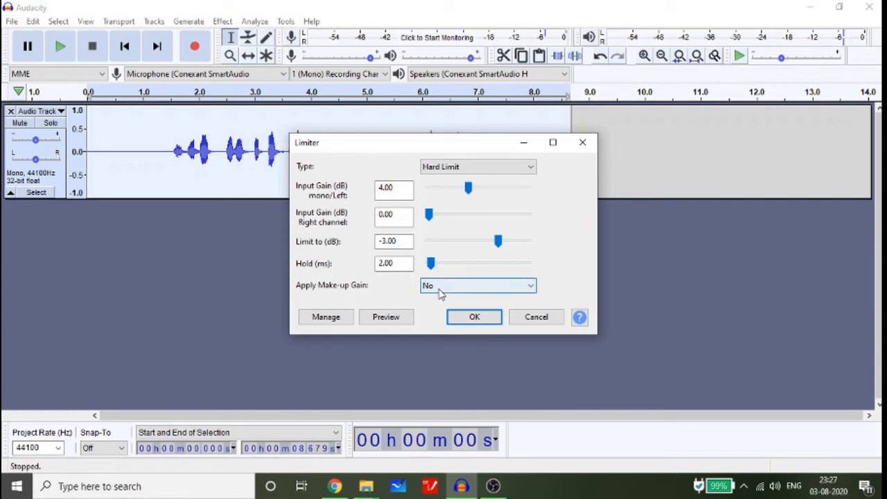
pyautogui.click(532, 286)
pyautogui.click(531, 287)
pyautogui.click(462, 318)
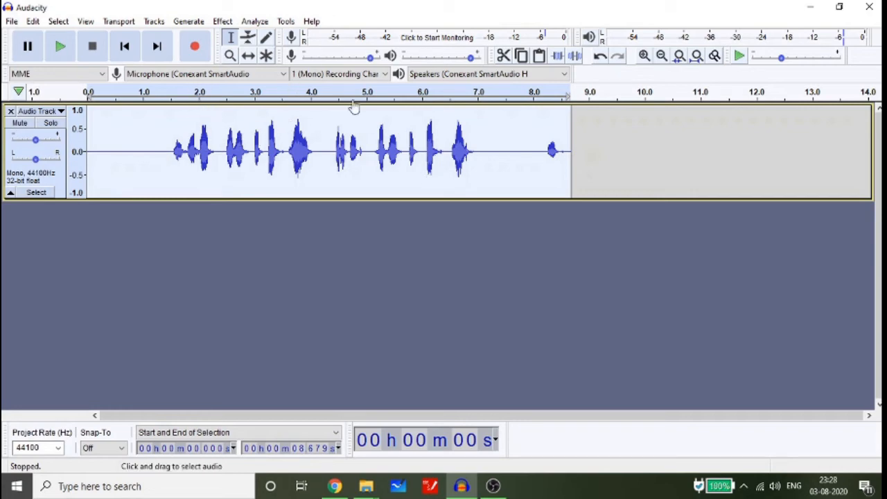
pyautogui.click(224, 22)
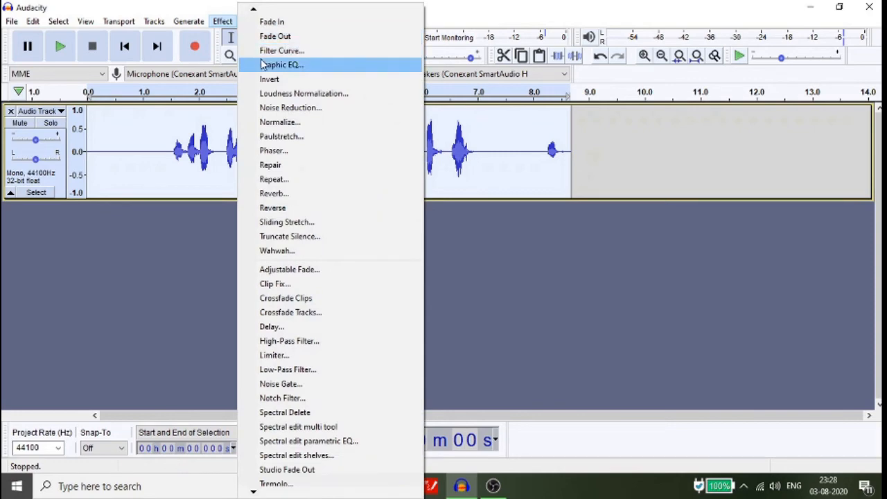
pyautogui.click(312, 56)
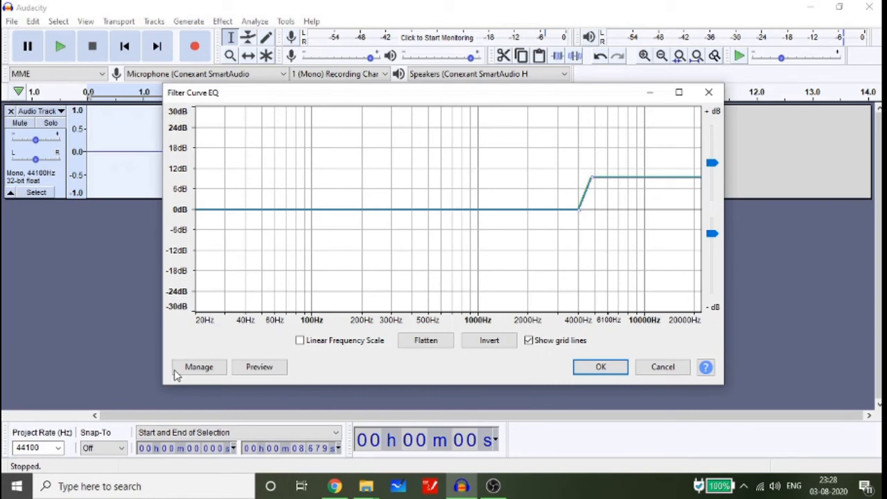
pyautogui.click(709, 92)
# Load the Bass Boost factory preset in the Filter Curve EQ effect.
pyautogui.click(223, 20)
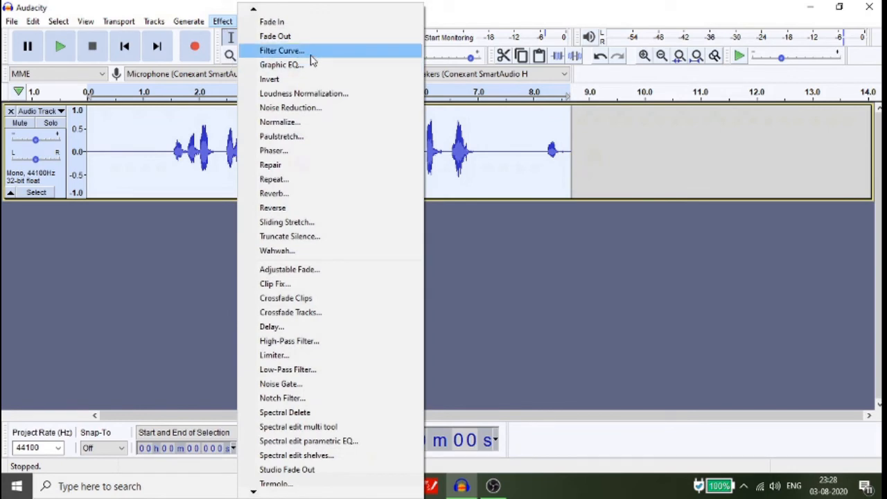
pyautogui.click(309, 59)
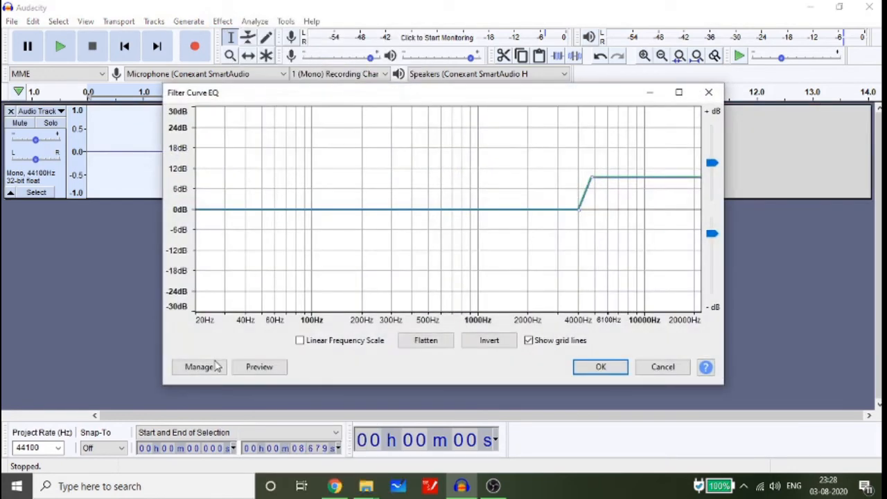
pyautogui.click(213, 367)
pyautogui.moveTo(254, 297)
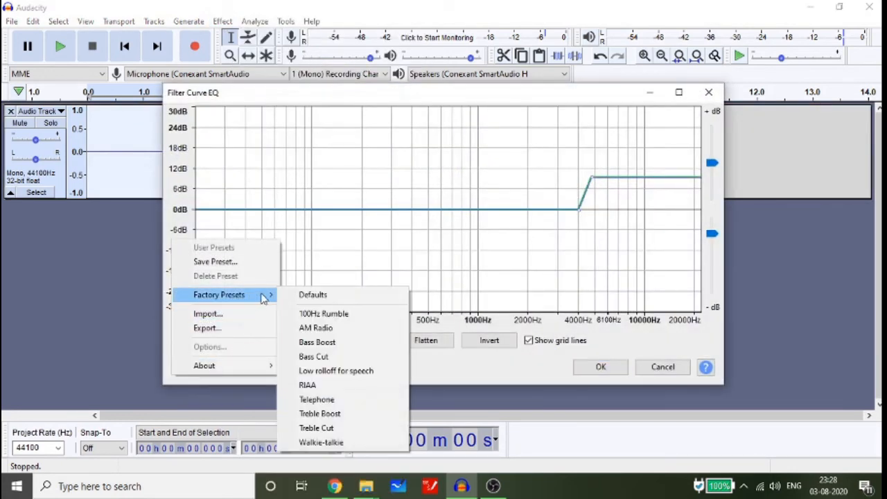
pyautogui.click(344, 342)
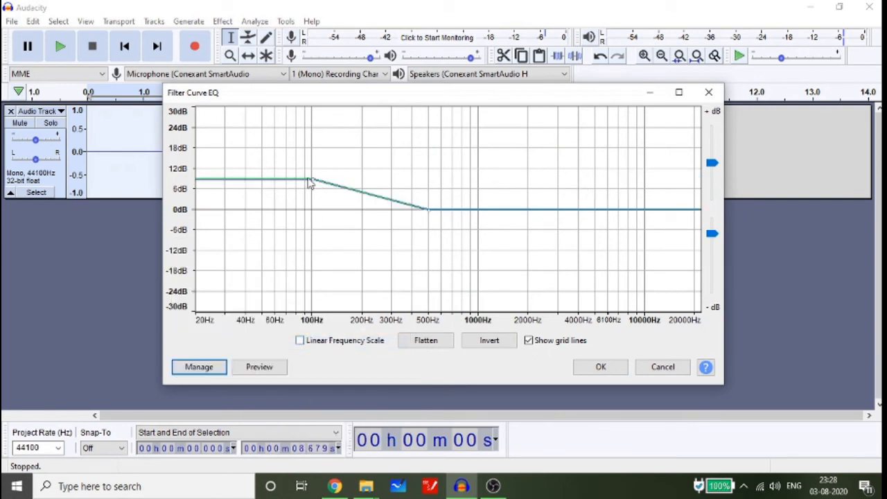
# Preview the bass curve with its 100 Hz point at about 15 dB, and apply it with that point lowered to about 11 dB.
pyautogui.moveTo(313, 181)
pyautogui.mouseDown()
pyautogui.moveTo(312, 192)
pyautogui.moveTo(312, 176)
pyautogui.mouseUp()
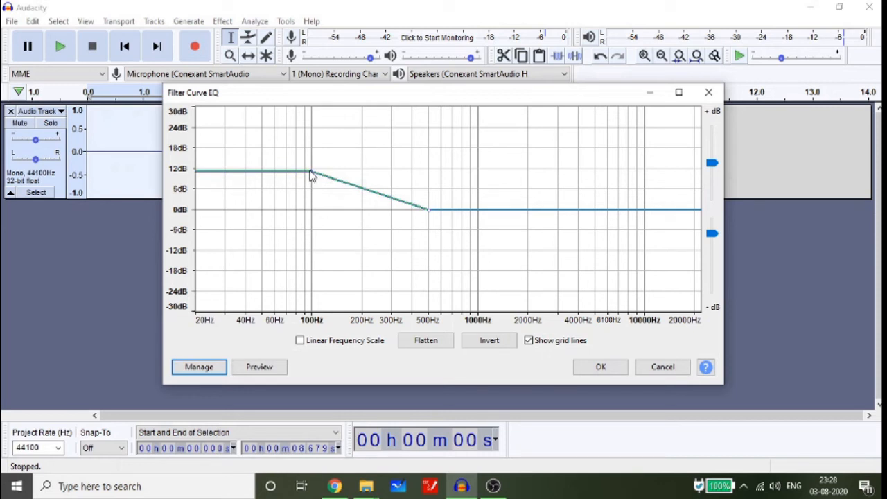
pyautogui.moveTo(312, 176); pyautogui.dragTo(313, 162)
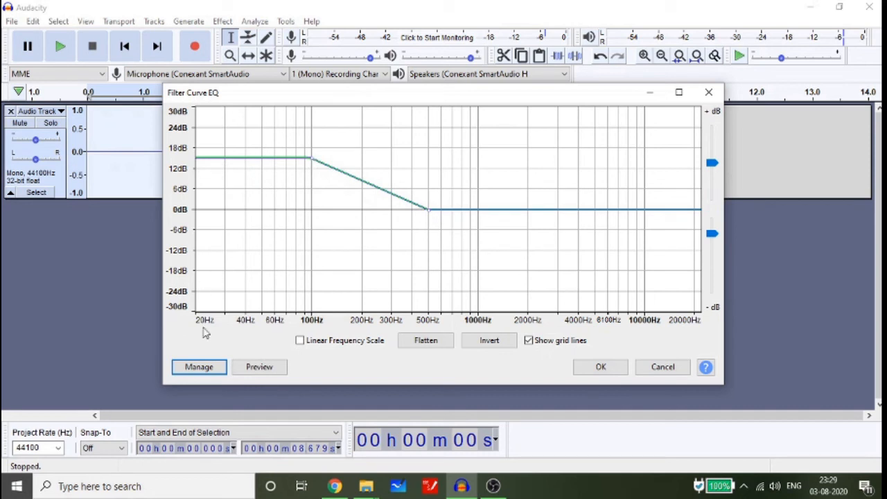
pyautogui.click(260, 371)
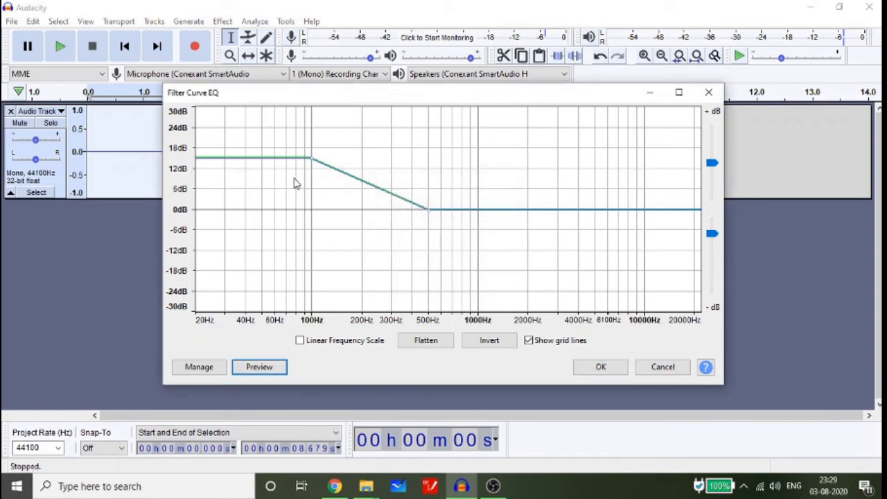
pyautogui.moveTo(312, 162); pyautogui.dragTo(314, 178)
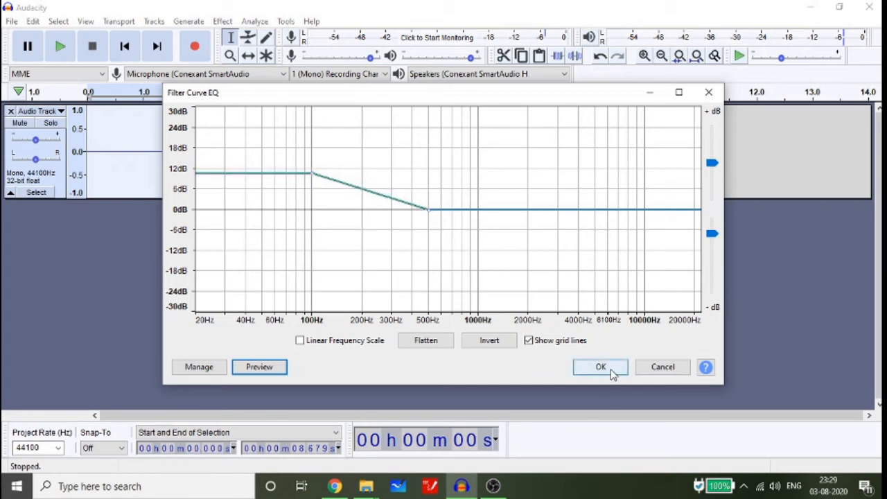
pyautogui.click(601, 368)
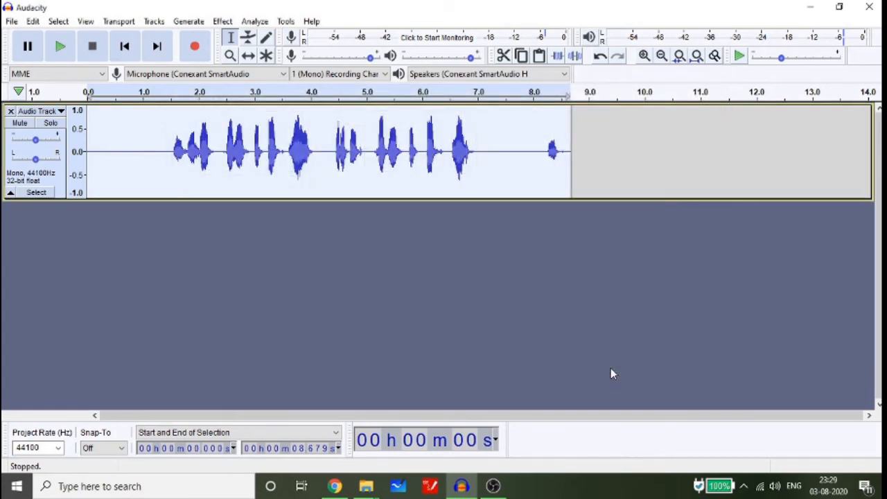
# Reopen the Filter Curve EQ effect and load the Treble Boost factory preset.
pyautogui.click(223, 22)
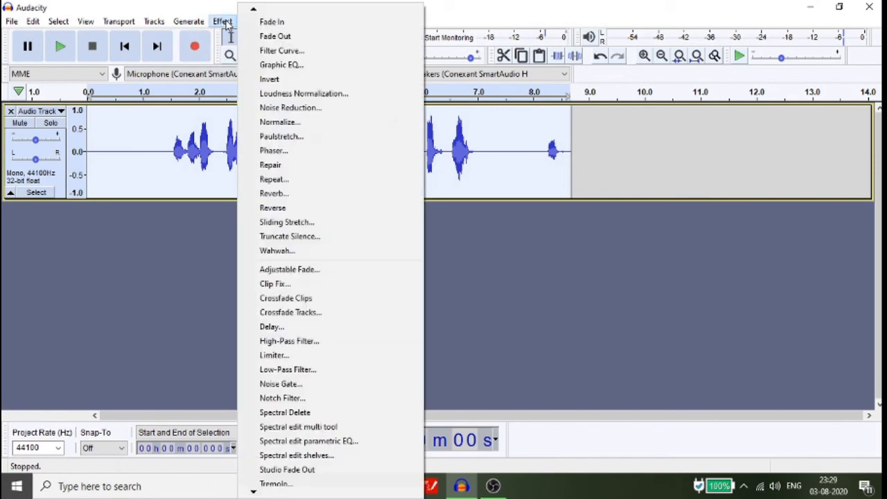
pyautogui.click(332, 52)
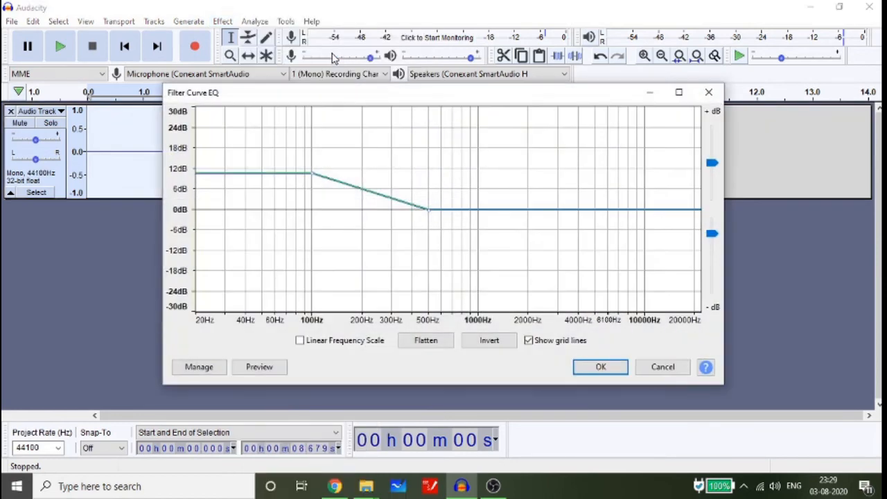
pyautogui.click(198, 366)
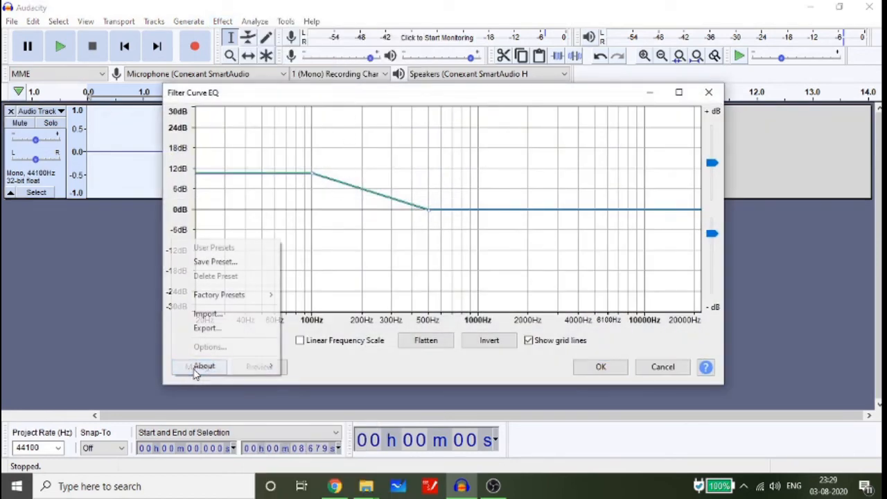
pyautogui.moveTo(253, 298)
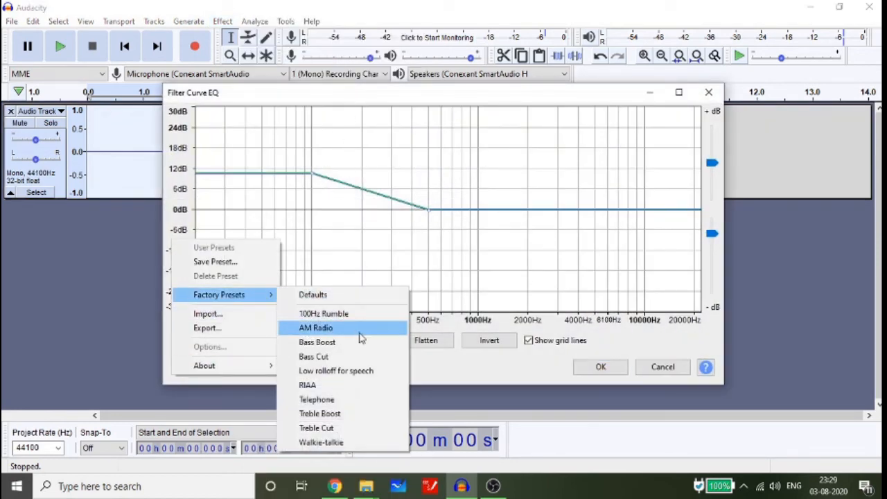
pyautogui.click(359, 416)
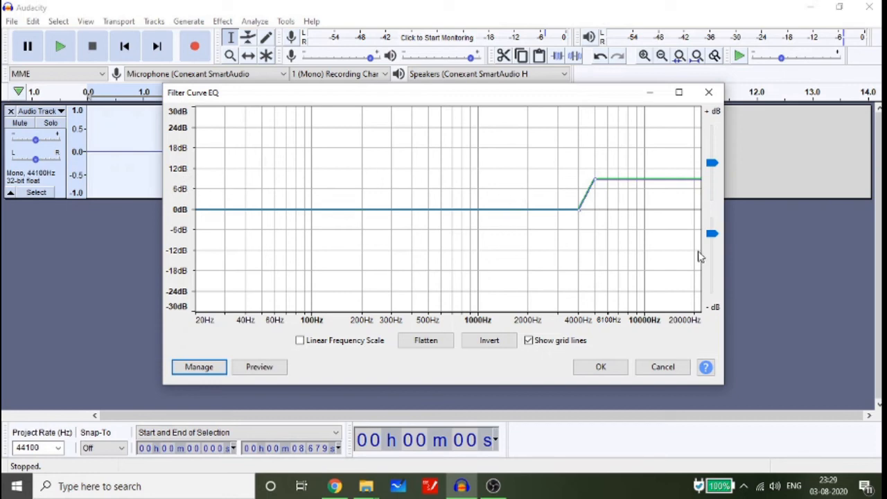
# Apply the treble boost curve, and normalize the clip's peak amplitude to -1.0 dB with DC offset removal on.
pyautogui.click(610, 370)
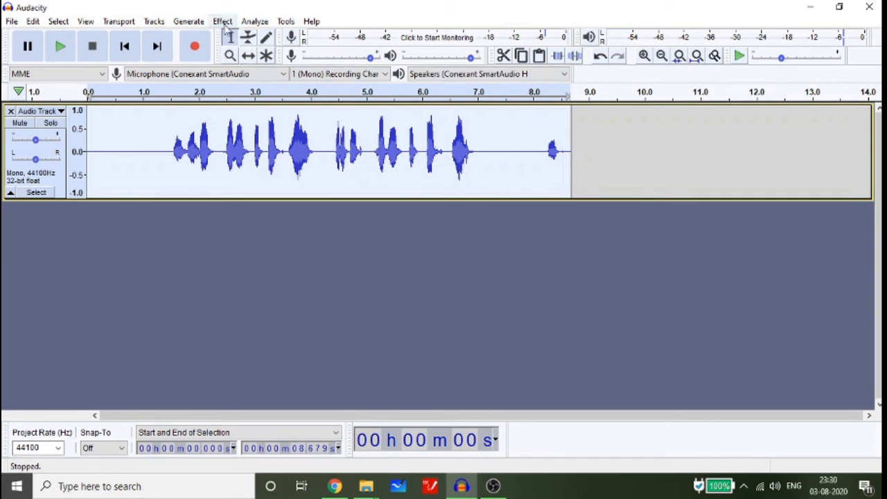
pyautogui.click(223, 21)
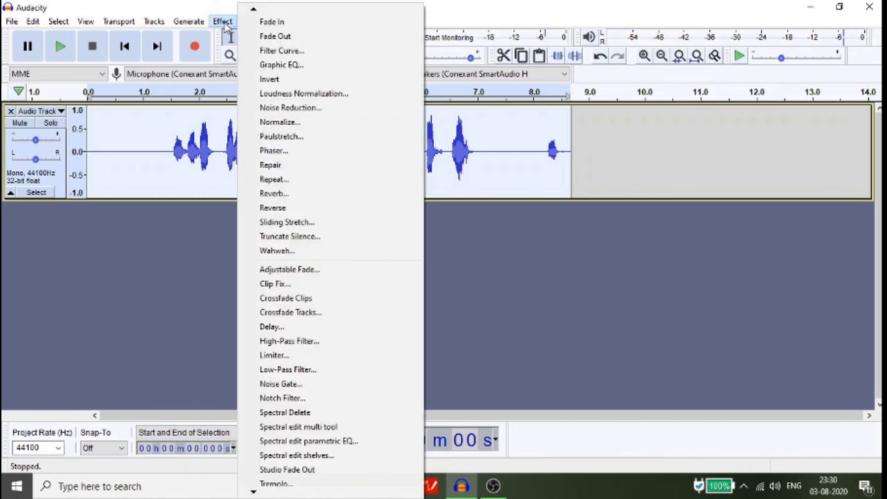
pyautogui.click(316, 125)
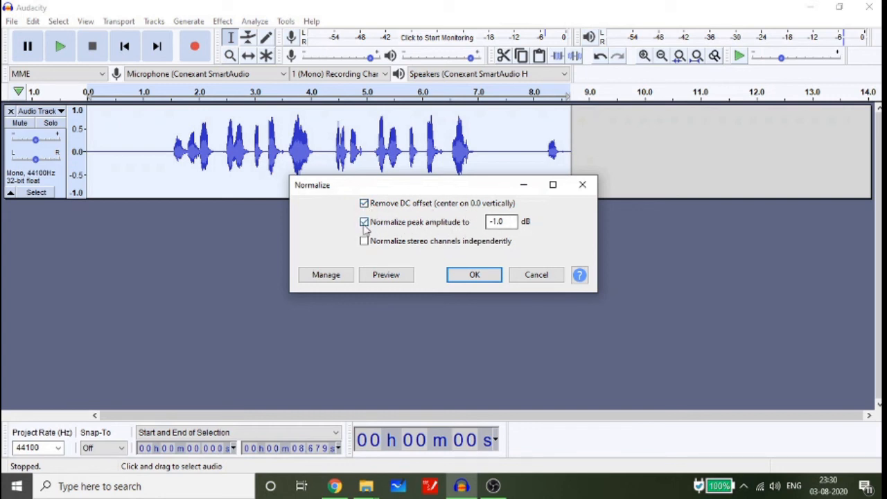
pyautogui.click(474, 275)
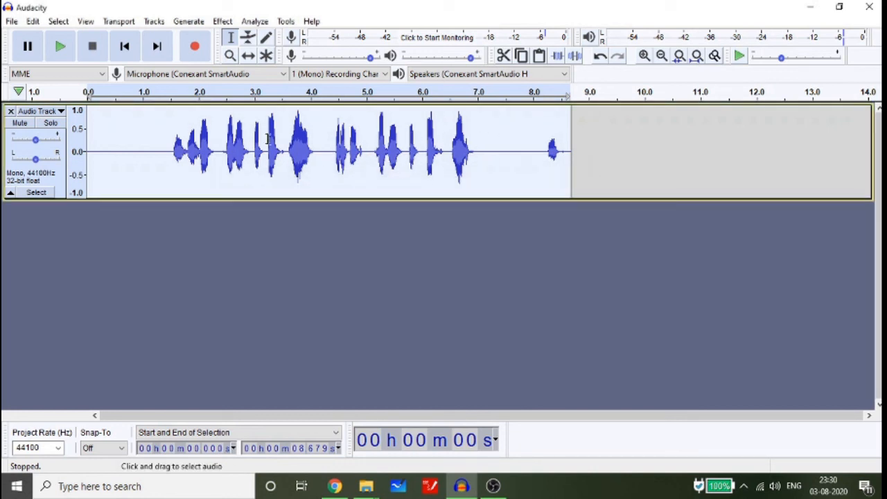
# Play back the processed voice clip from about 0.28 seconds and pause it near the end.
pyautogui.click(103, 118)
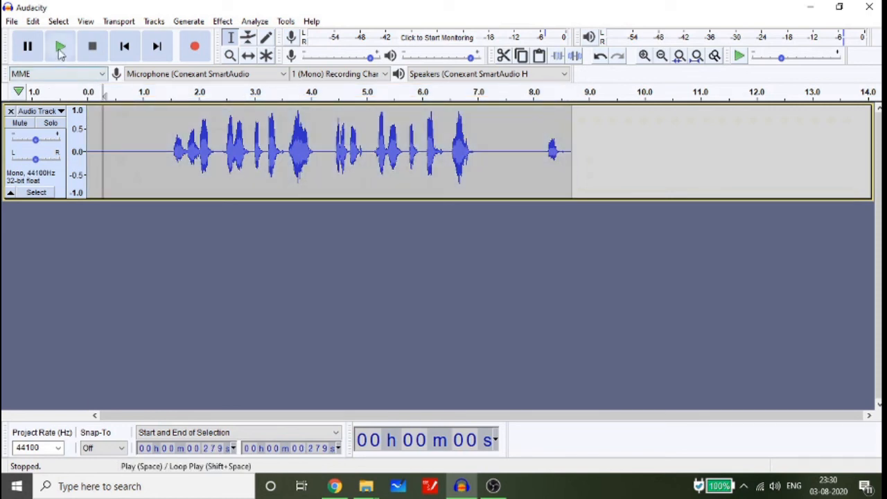
pyautogui.click(61, 46)
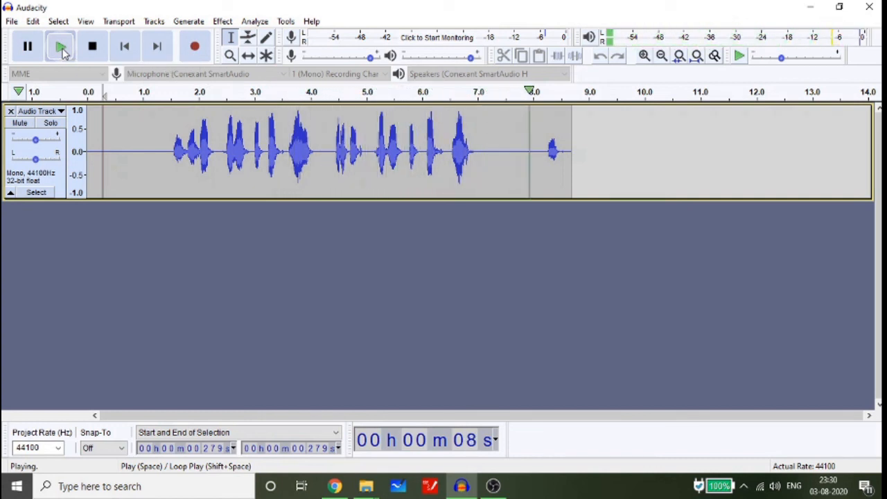
pyautogui.click(28, 48)
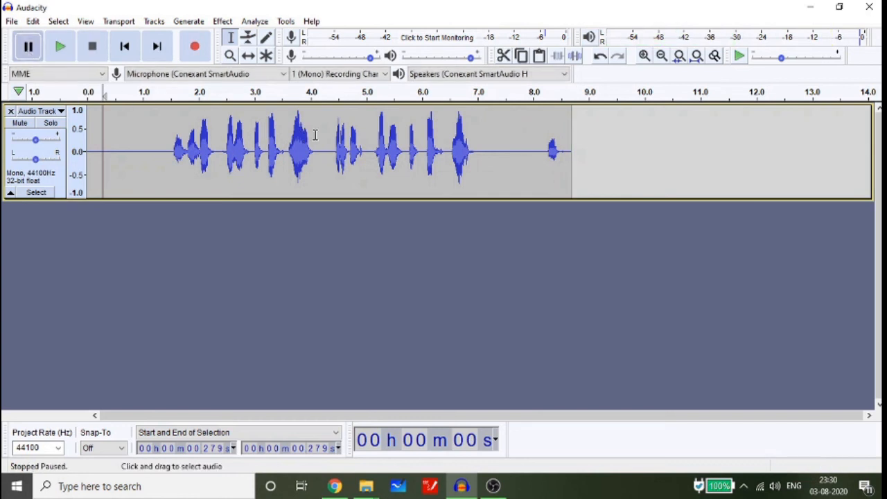
# Open the exported audio file triall 2 from the Audacity trials folder.
pyautogui.click(11, 21)
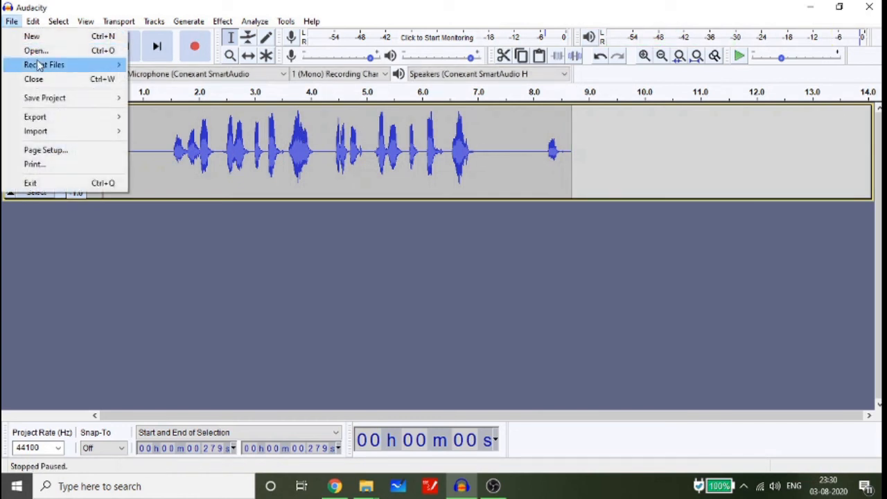
pyautogui.moveTo(40, 65)
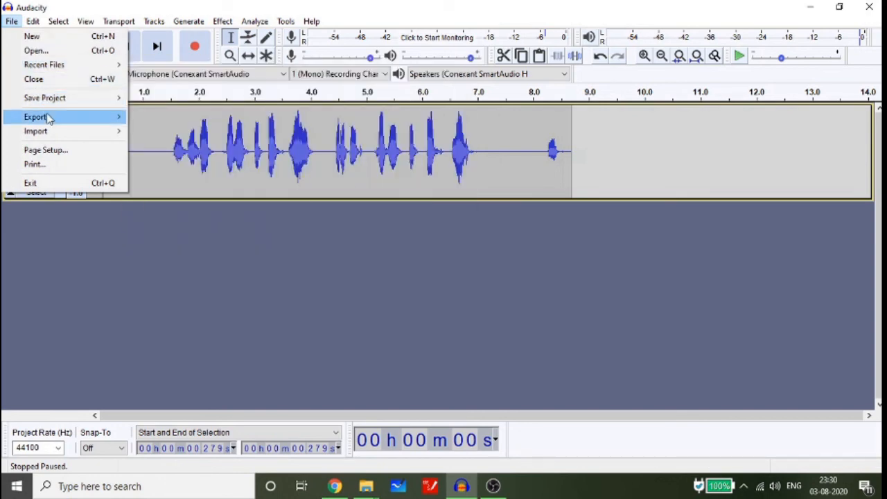
pyautogui.click(53, 52)
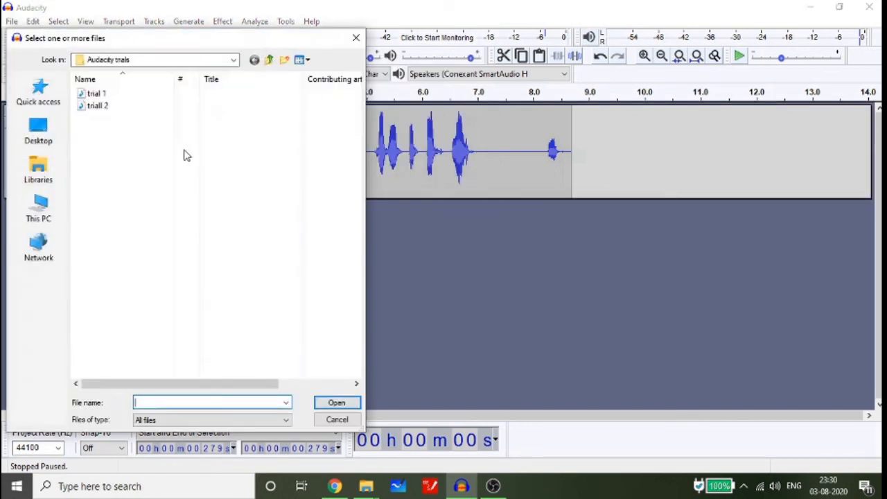
pyautogui.click(97, 106)
pyautogui.click(352, 406)
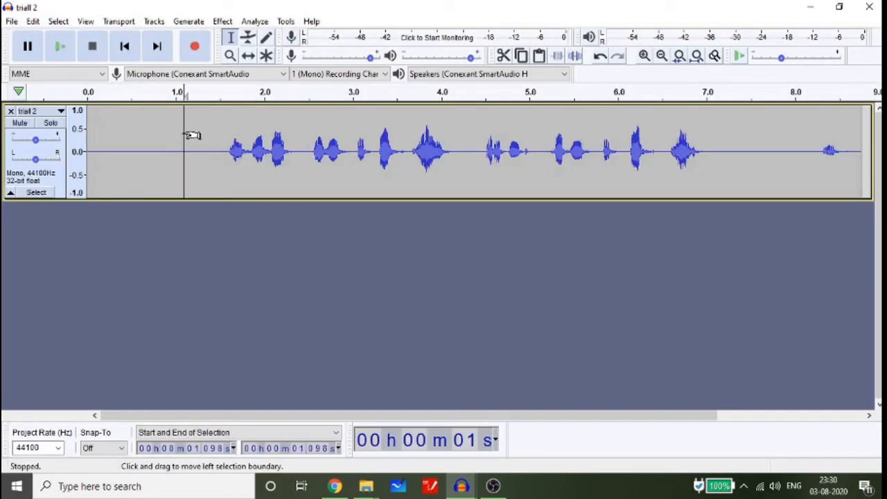
pyautogui.hotkey('ctrl', 'c')
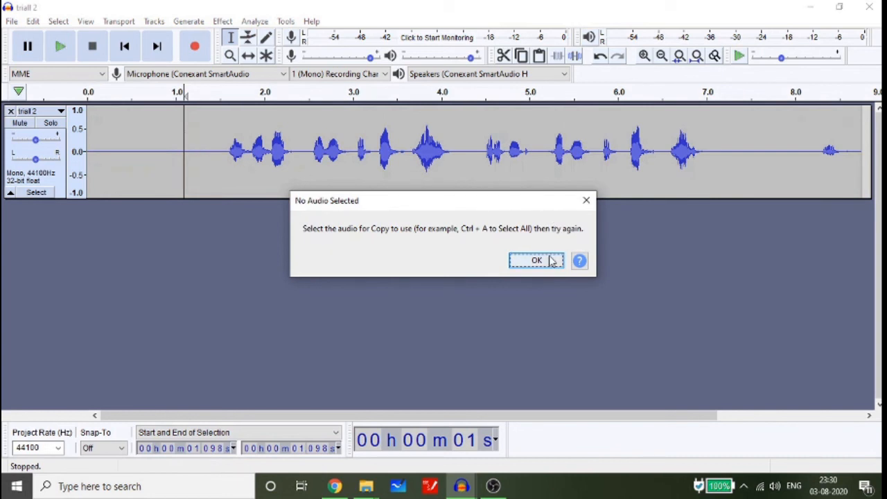
pyautogui.click(551, 260)
pyautogui.click(174, 127)
pyautogui.click(153, 135)
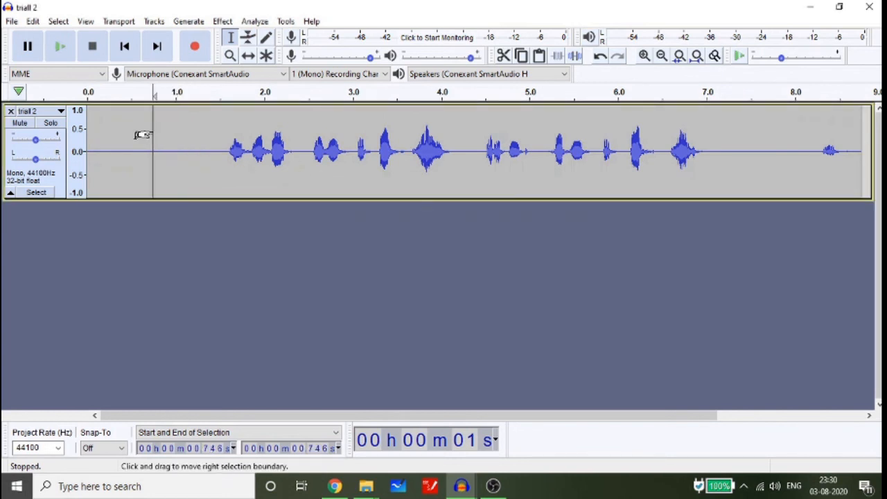
# Copy the entire triall 2 clip and paste it as a new track below the processed recording in the original project.
pyautogui.hotkey('ctrl', 'a')
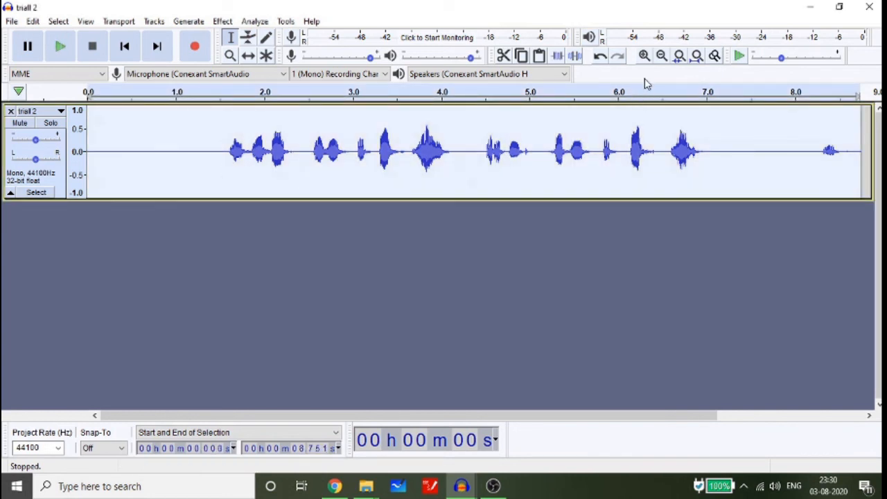
pyautogui.click(809, 7)
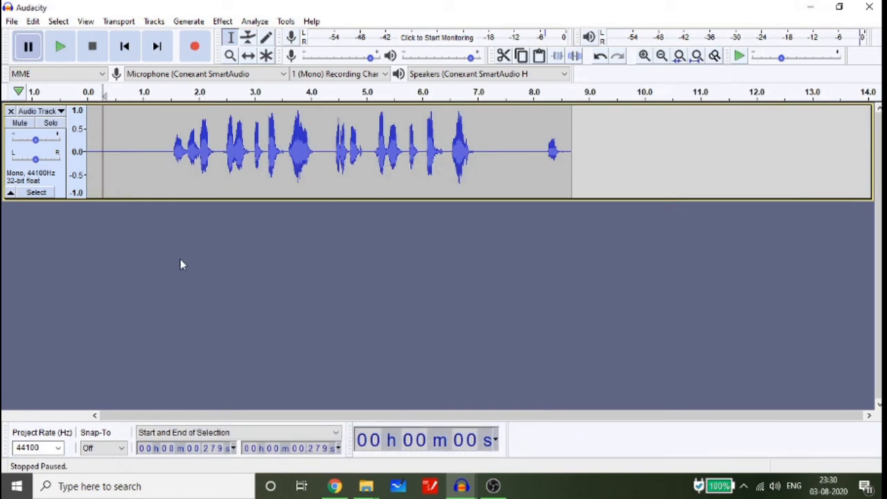
pyautogui.click(186, 241)
pyautogui.hotkey('ctrl', 'v')
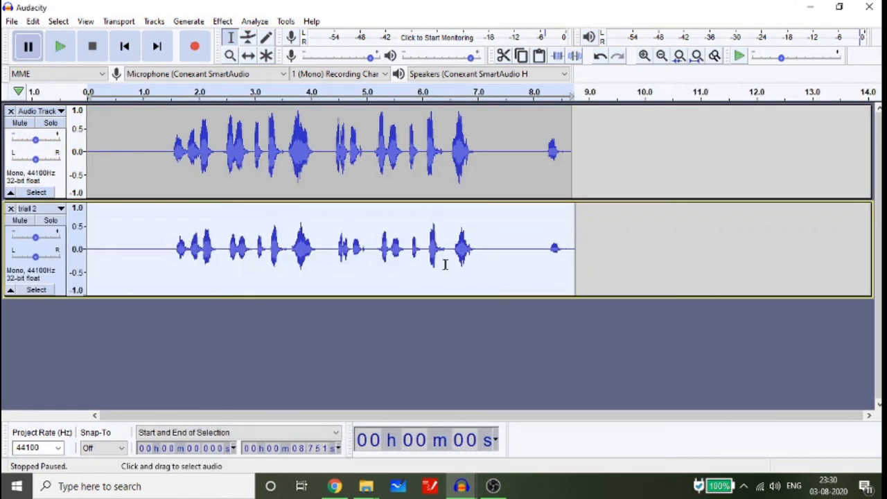
# Mute the processed track and listen to the triall 2 track alone from about 1.3 seconds.
pyautogui.click(160, 143)
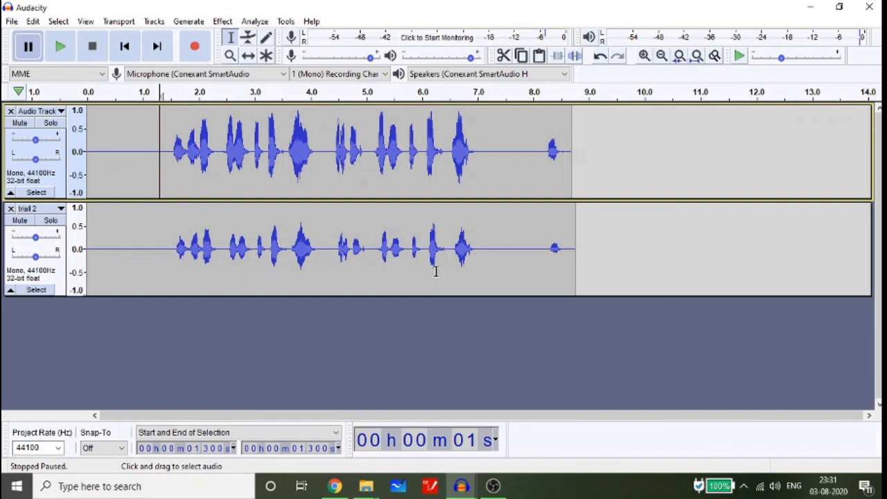
pyautogui.click(26, 124)
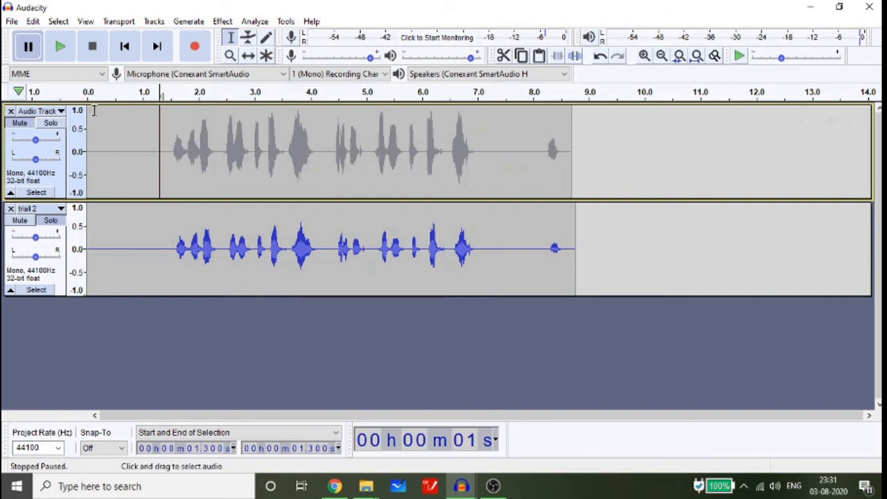
pyautogui.click(60, 49)
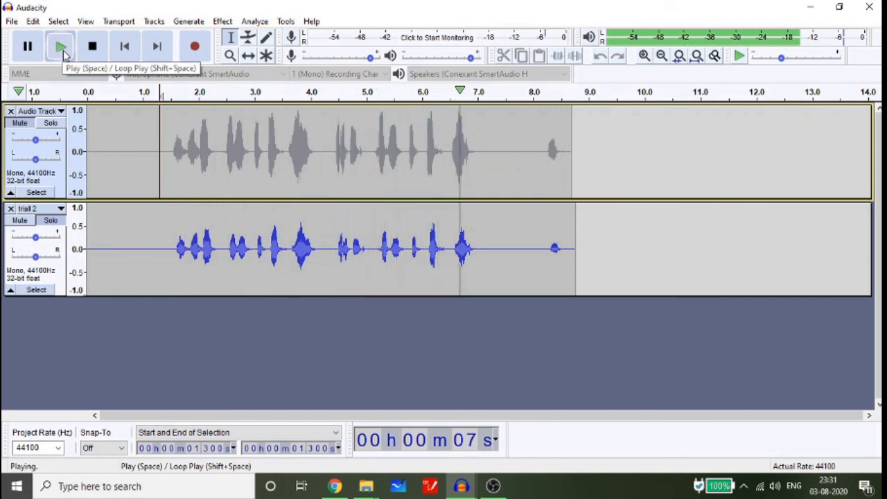
pyautogui.click(28, 47)
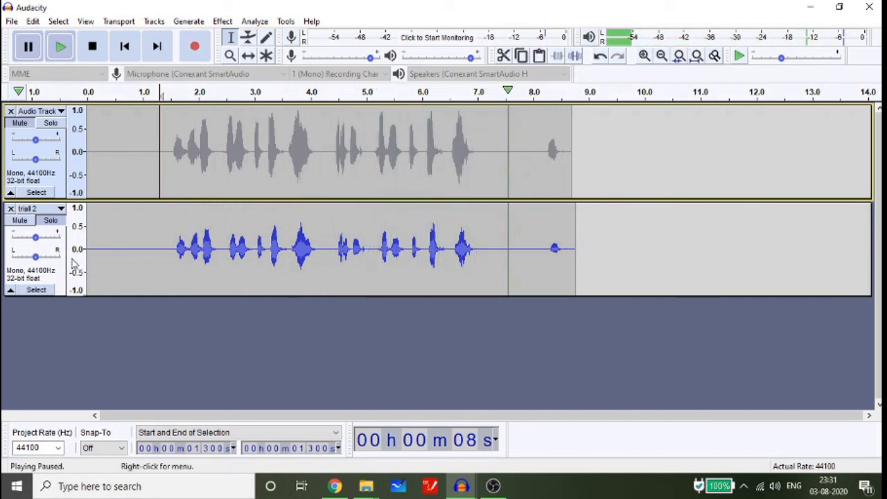
# Mute the triall 2 track, unmute the processed track, and play it back from about 1.3 seconds for comparison.
pyautogui.click(20, 220)
pyautogui.click(19, 124)
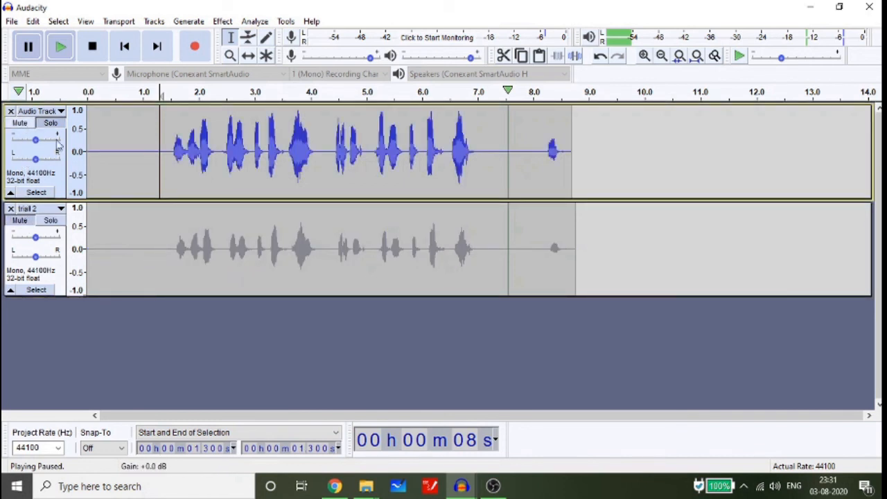
pyautogui.click(62, 46)
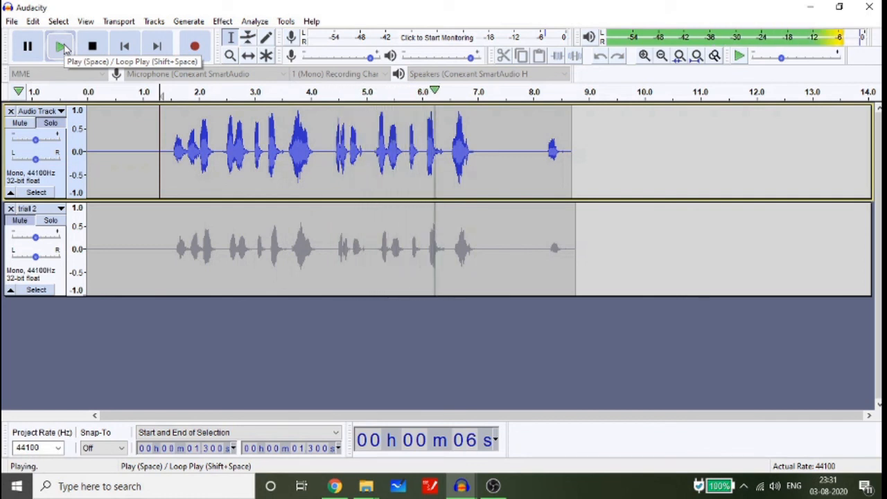
pyautogui.click(28, 46)
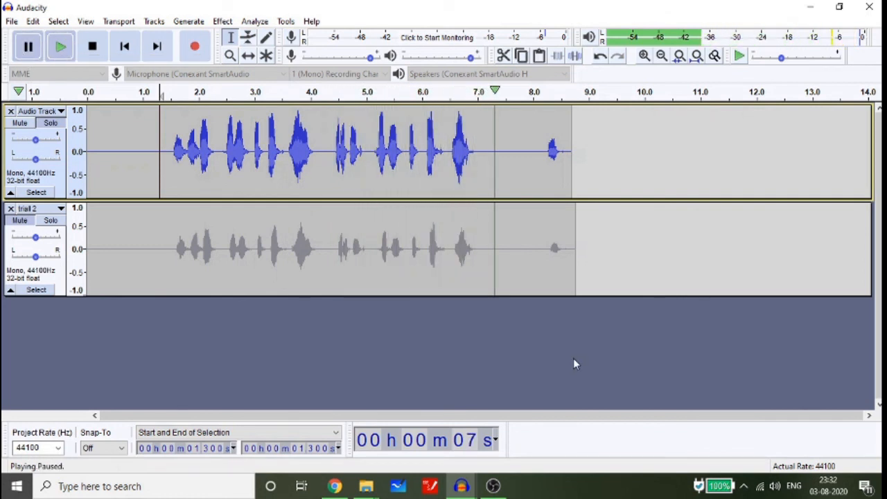